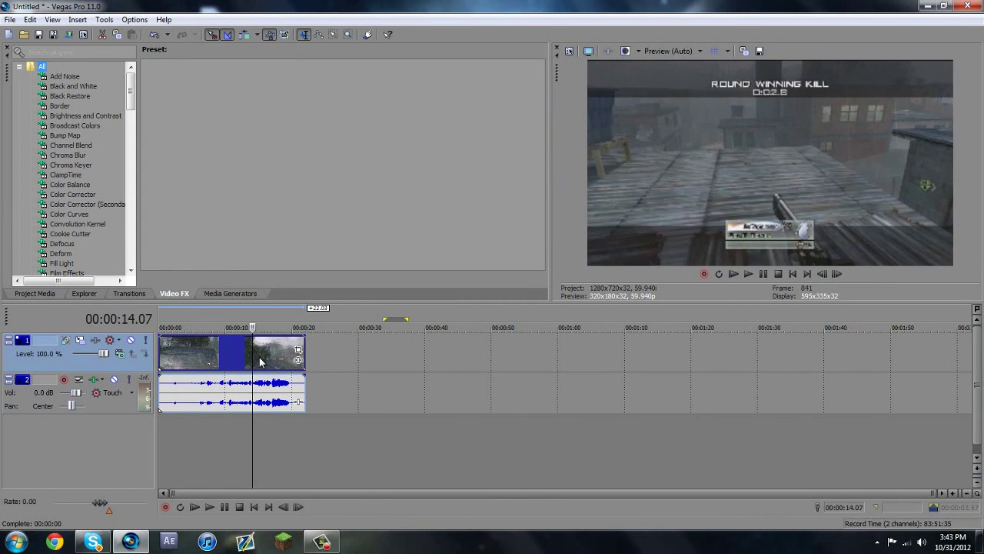
Insert an empty video track above the gameplay clip's track
scroll(260, 357, up, 3)
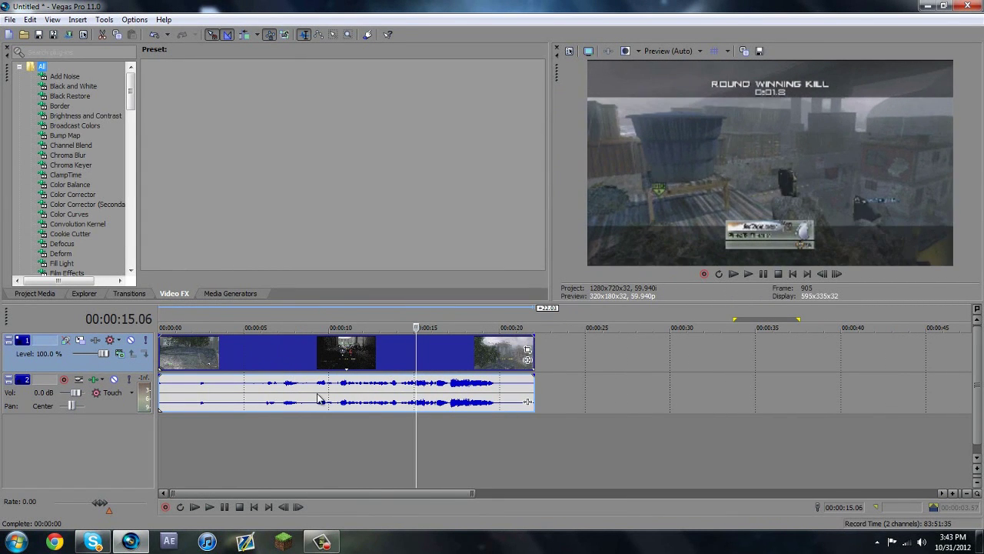
scroll(317, 398, up, 2)
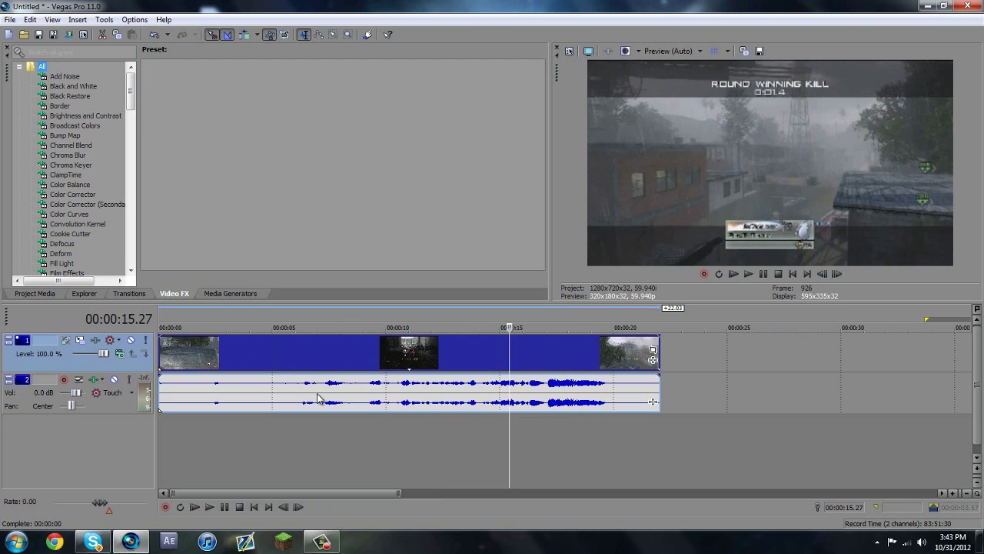
right_click(679, 356)
click(734, 378)
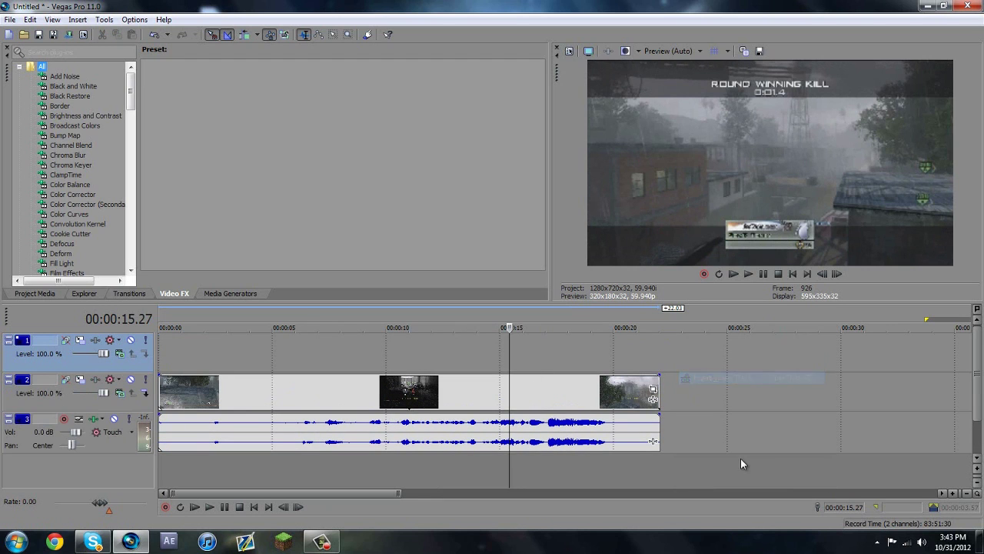
Switch to Chrome and open the uploaded video "Dro Gives The D Ep.1" from YouTube's video manager
click(54, 542)
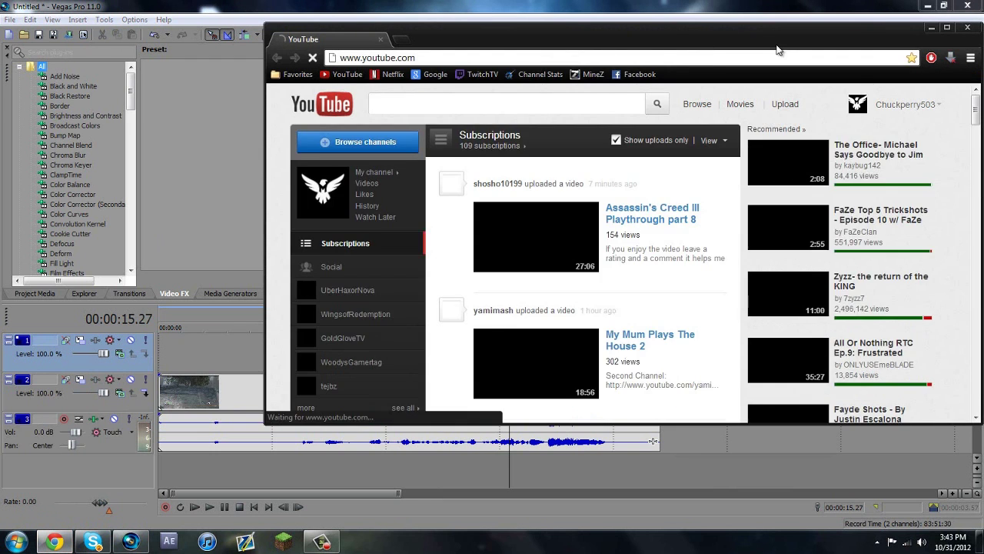
double_click(778, 44)
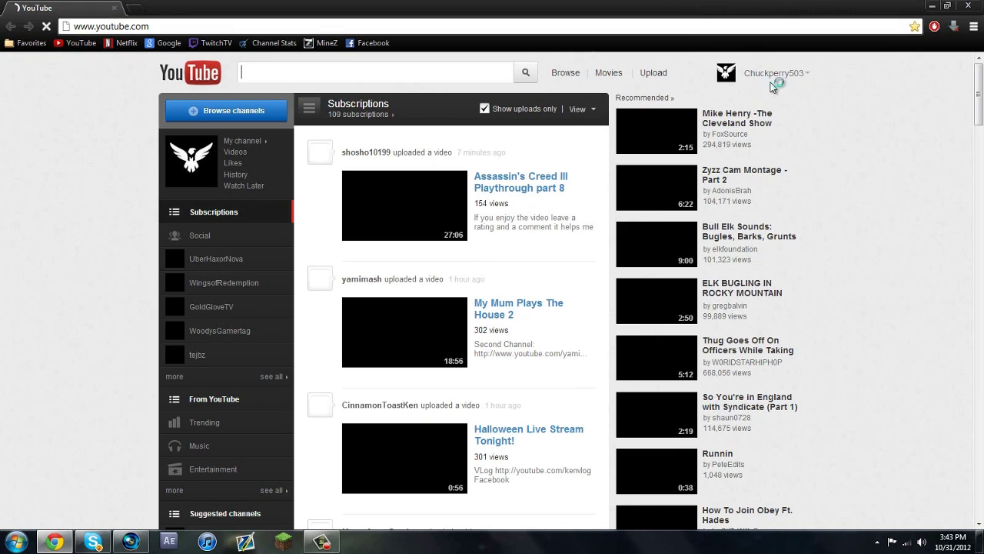
click(772, 75)
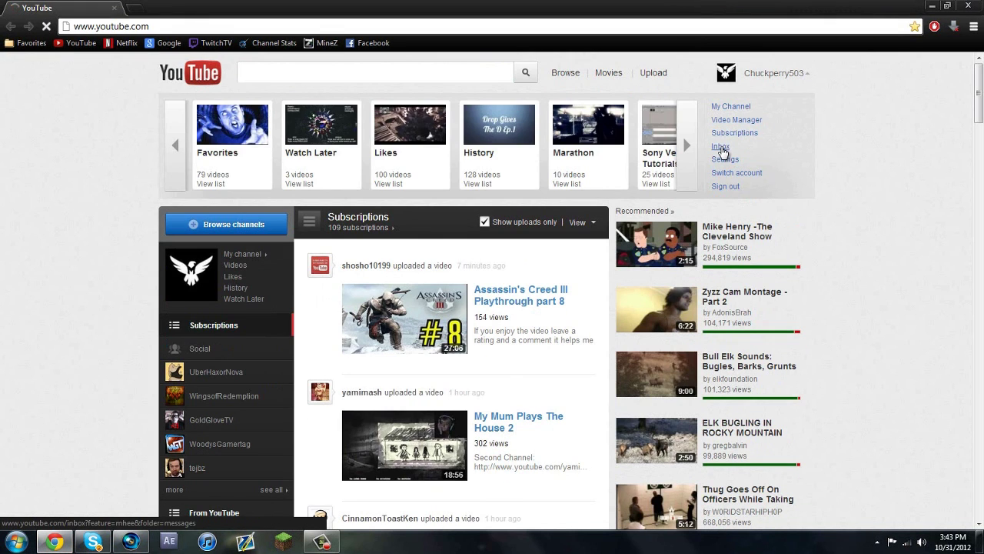
click(736, 120)
scroll(370, 274, down, 1)
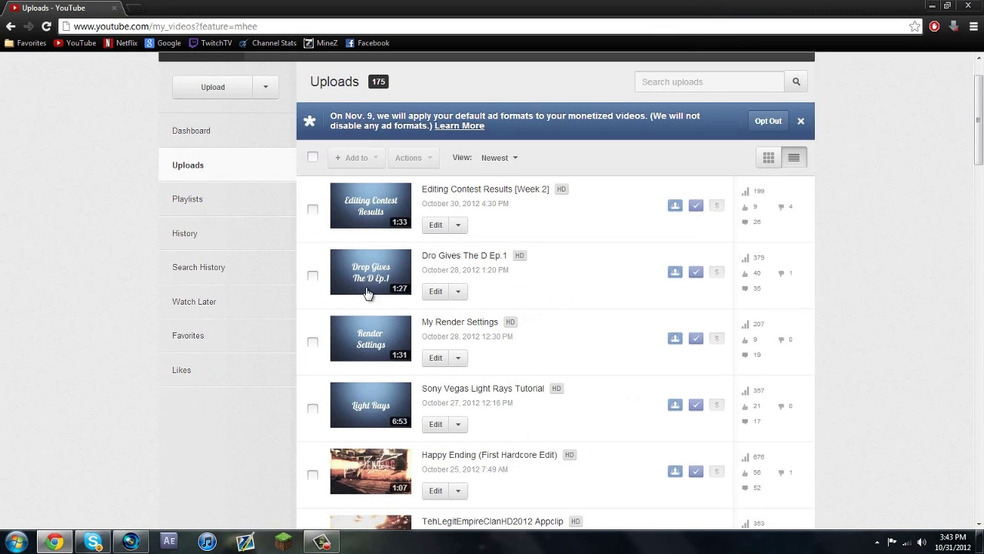
click(368, 285)
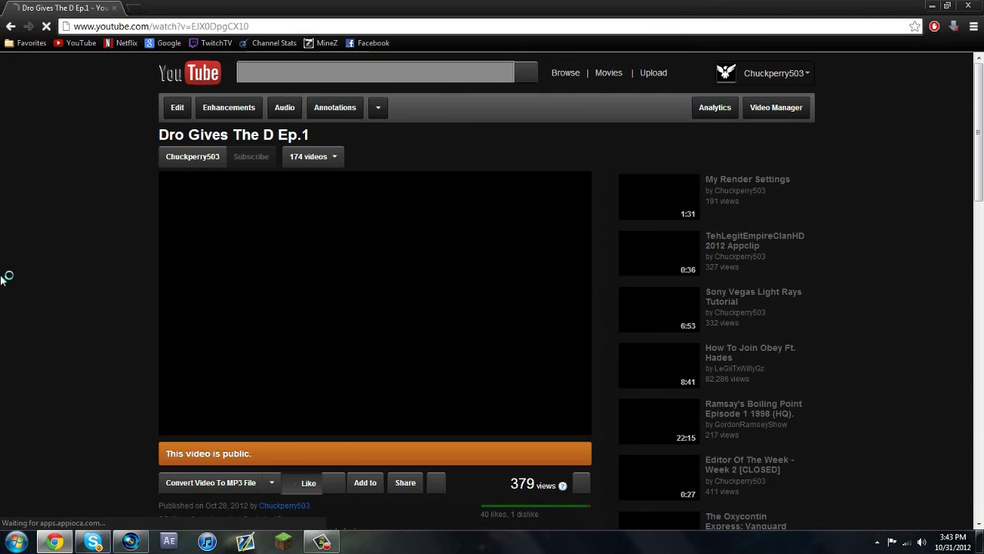
Watch the gameplay part of the video with the sound muted, and close the browser
scroll(420, 459, down, 1)
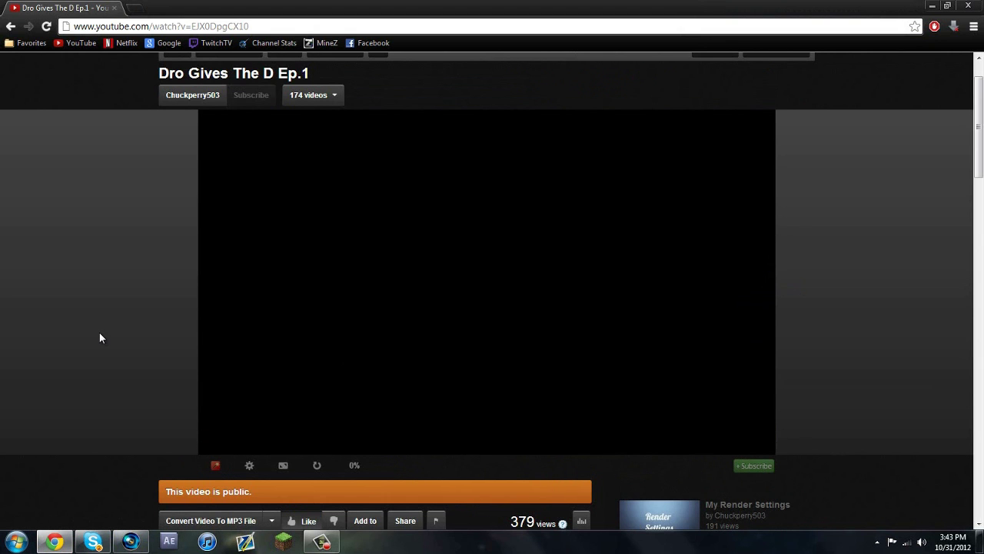
scroll(99, 335, up, 1)
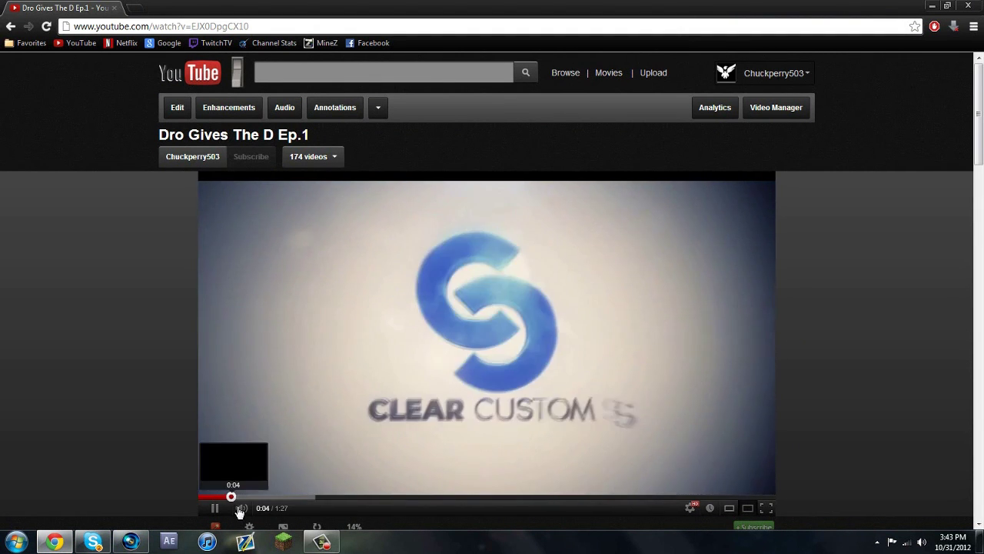
click(241, 508)
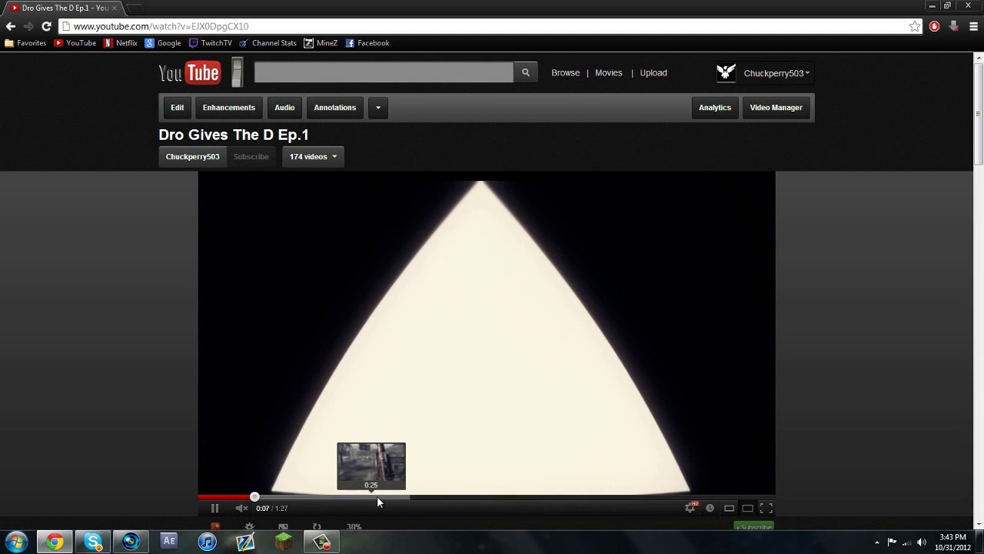
click(388, 497)
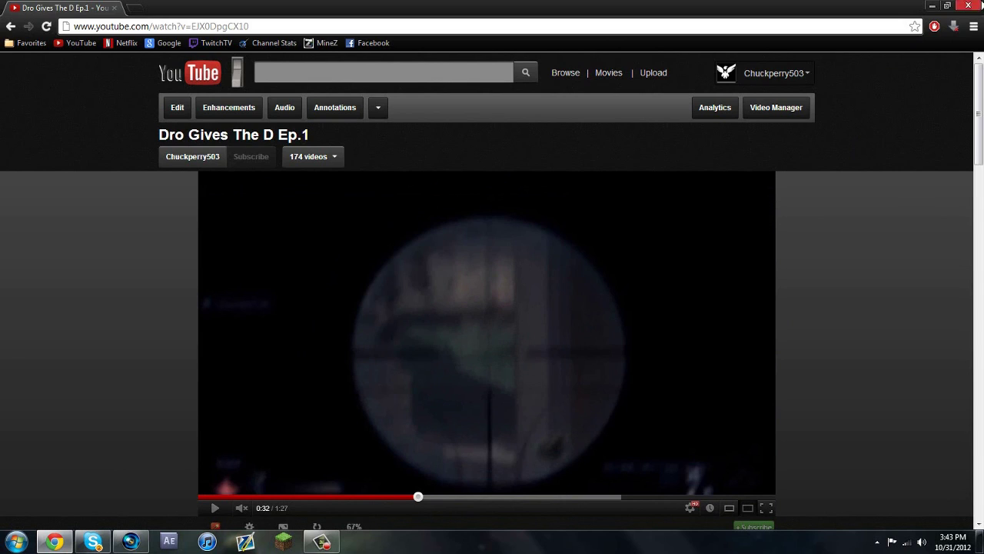
click(977, 6)
Find the frame where the rifle fires in the gameplay clip and place a marker there, at 00:00:17.13
click(493, 351)
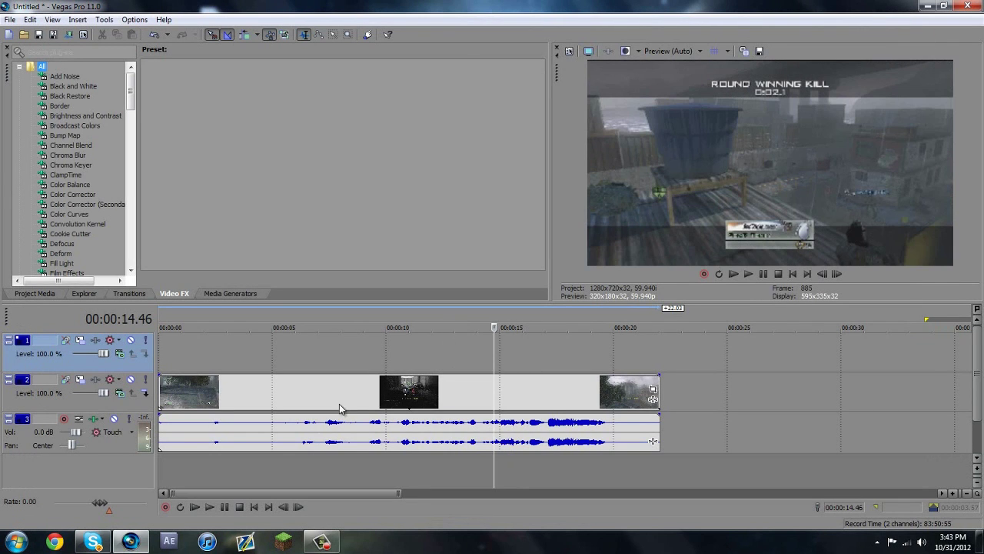
key(space)
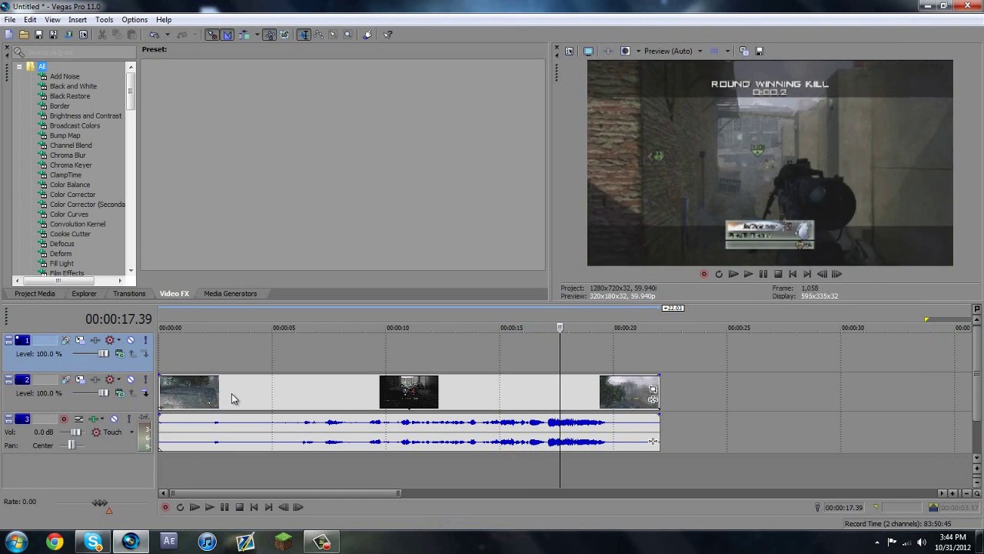
key(alt+Left)
key(alt+Left)
key(alt+Left)
key(alt+Left)
key(alt+Left)
key(alt+Left)
key(alt+Left)
key(alt+Left)
key(alt+Left)
key(alt+Left)
key(alt+Left)
key(alt+Left)
key(alt+Left)
key(alt+Left)
key(alt+Left)
key(alt+Left)
key(alt+Left)
key(alt+Left)
key(alt+Left)
key(alt+Left)
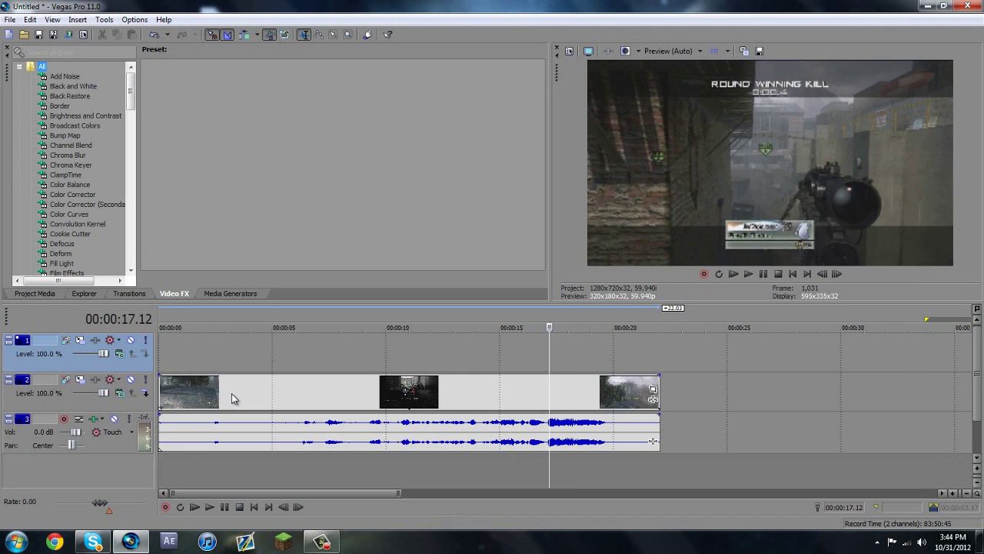
key(alt+Right)
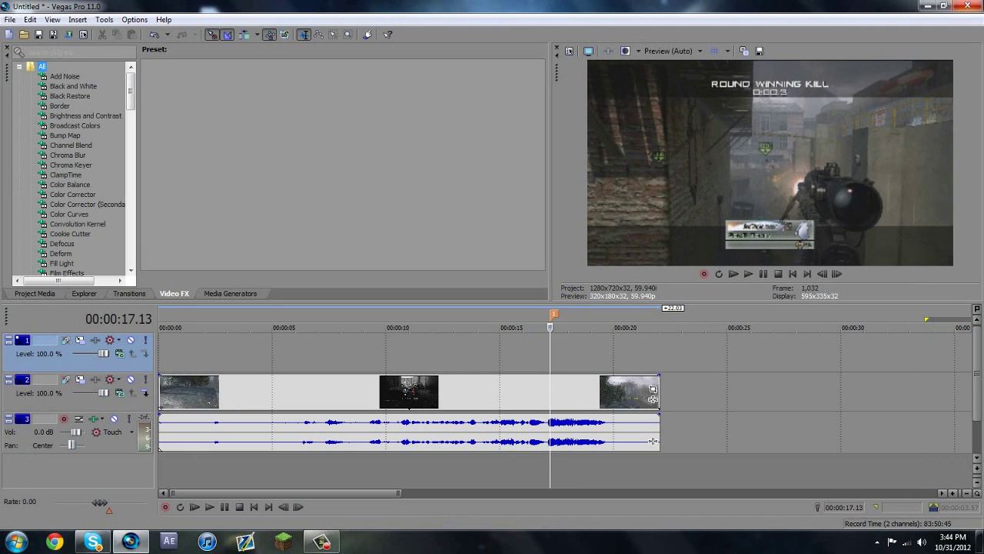
Bring the "New Overlay c;" video from the desktop onto the empty top track at the marker, and delete its audio track
click(925, 6)
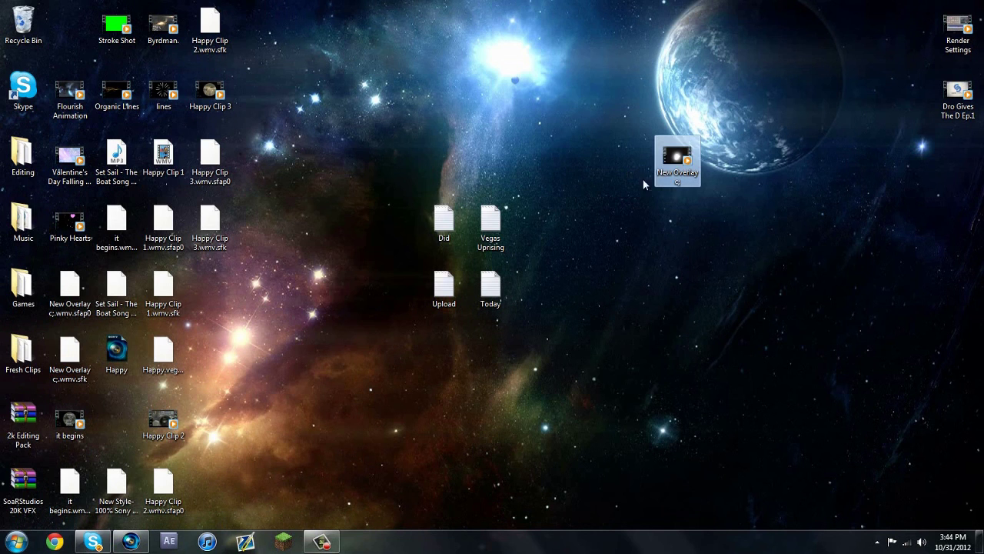
drag(303, 283, 548, 373)
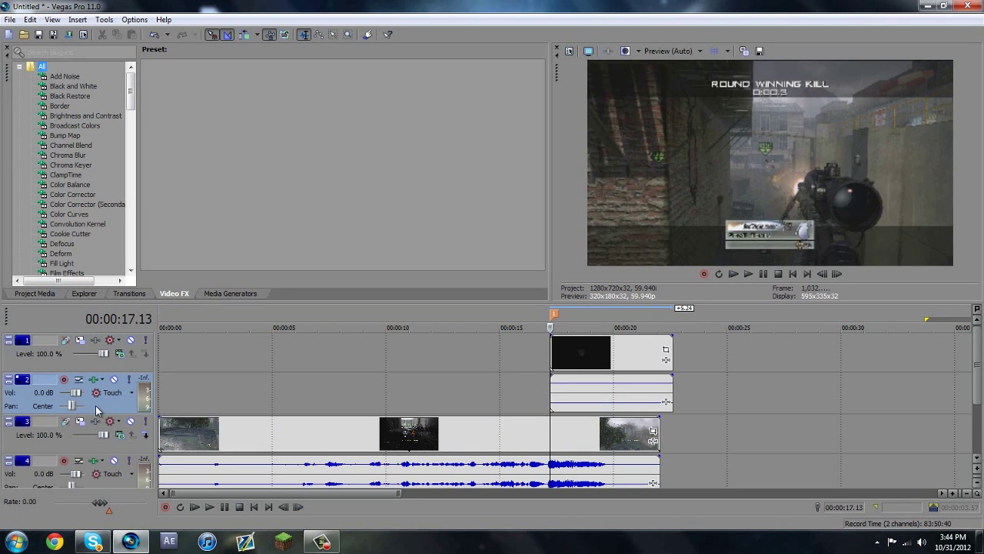
key(Delete)
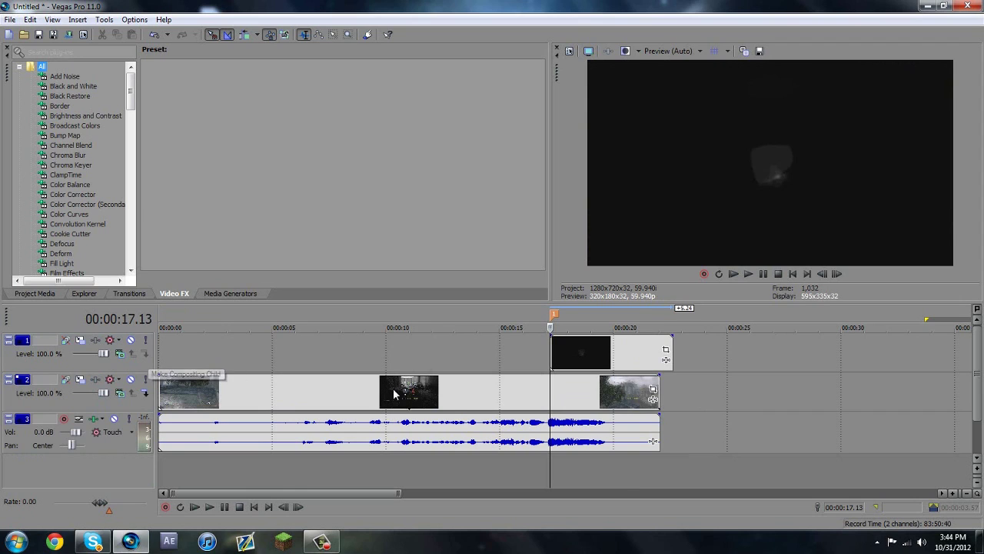
Set the overlay track's compositing mode to Add and play back the result
click(119, 354)
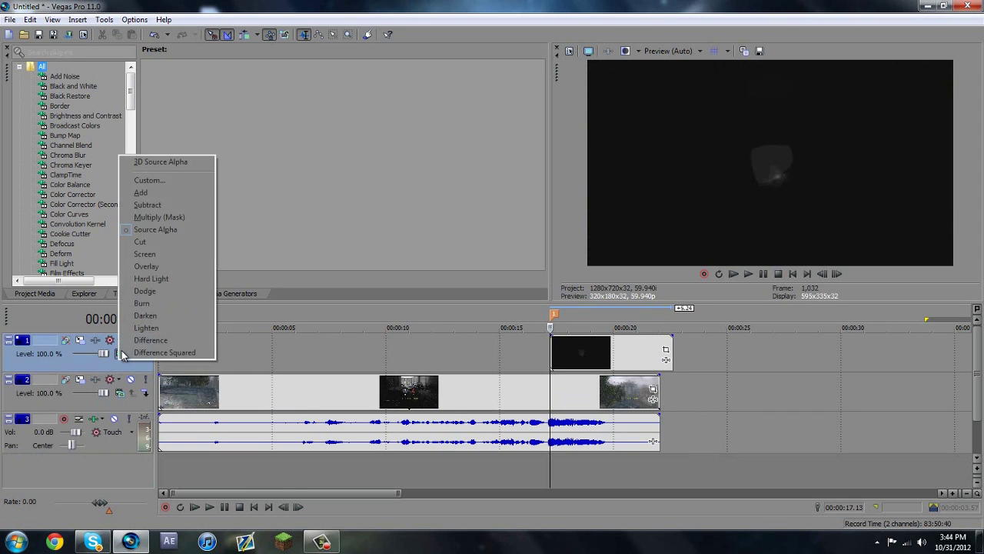
click(141, 192)
key(space)
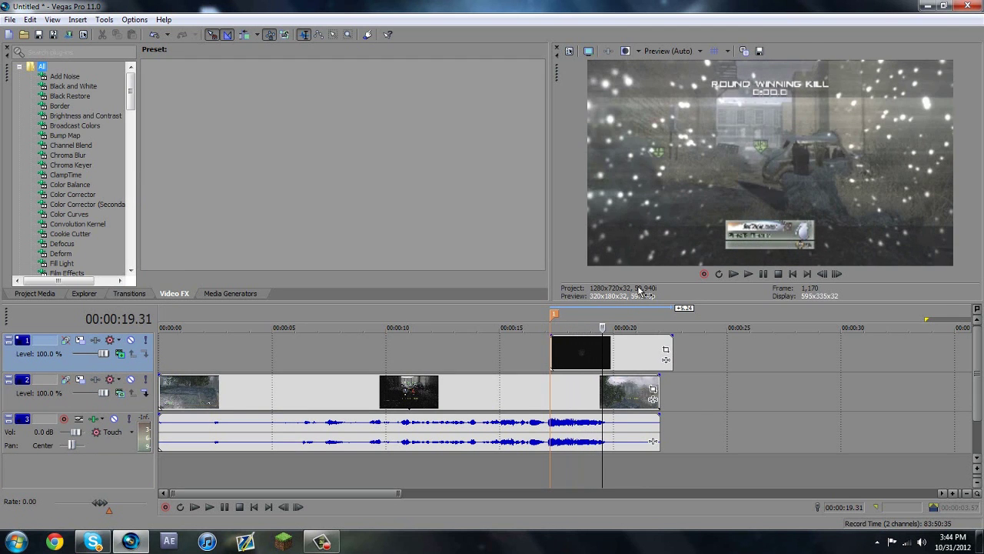
Split the overlay clip at 00:00:18.44 and delete the part after the split
click(552, 339)
key(space)
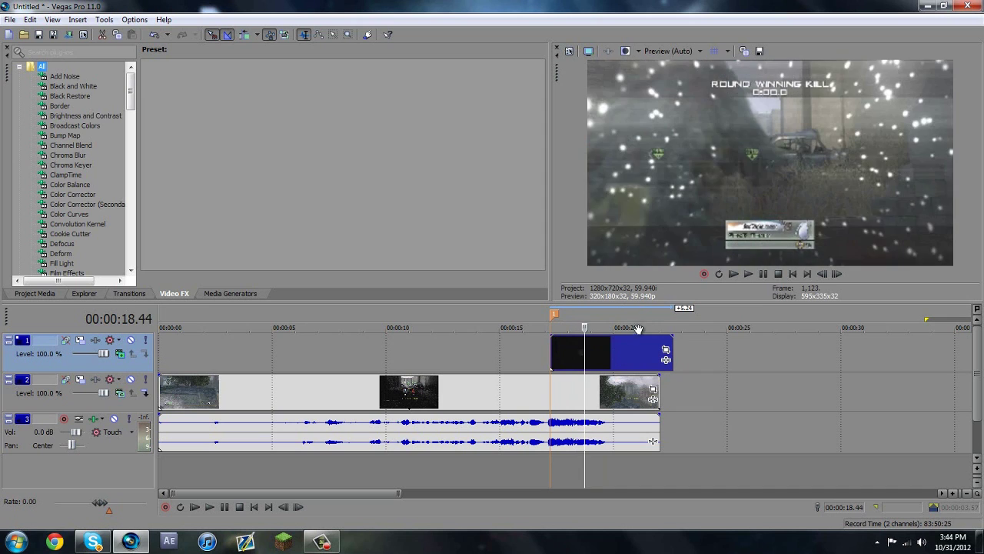
key(s)
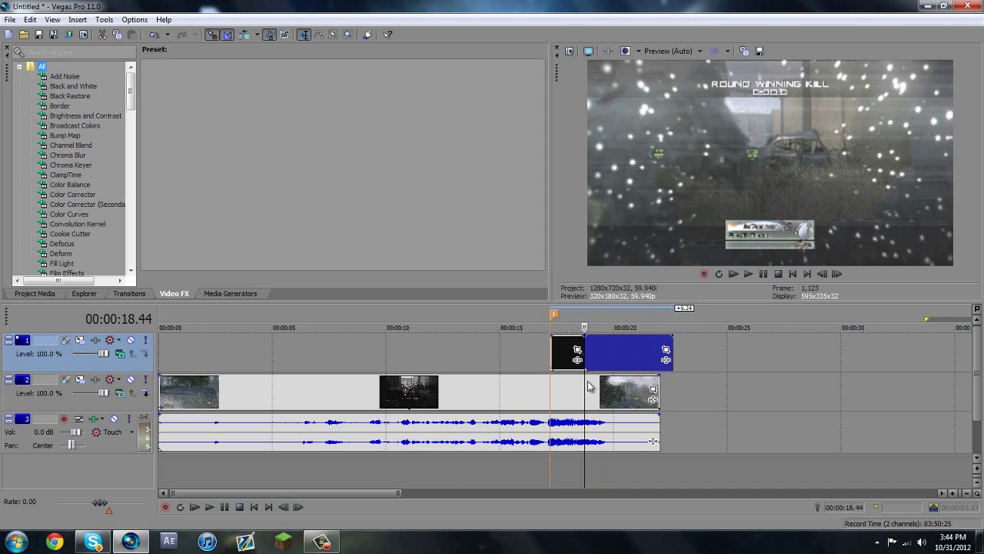
scroll(588, 386, up, 3)
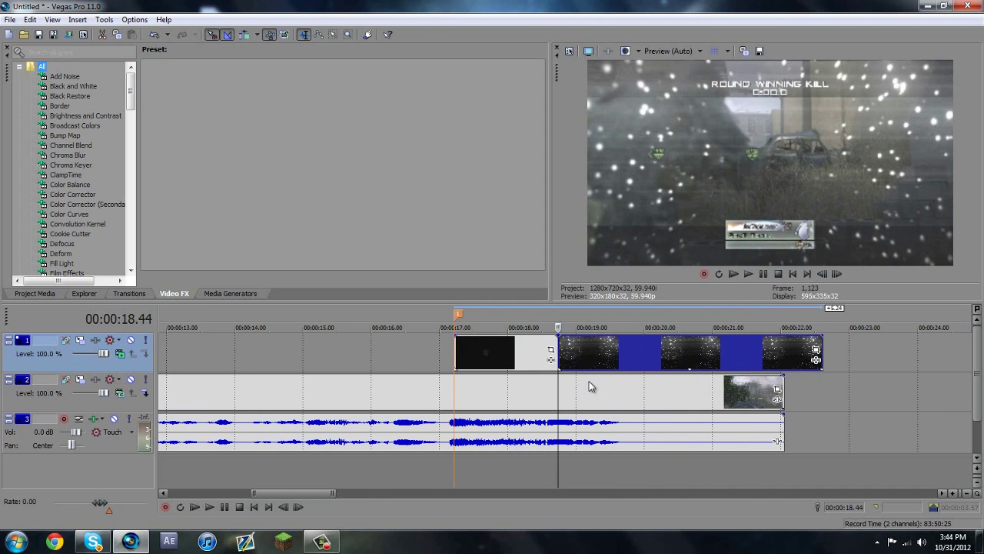
key(Delete)
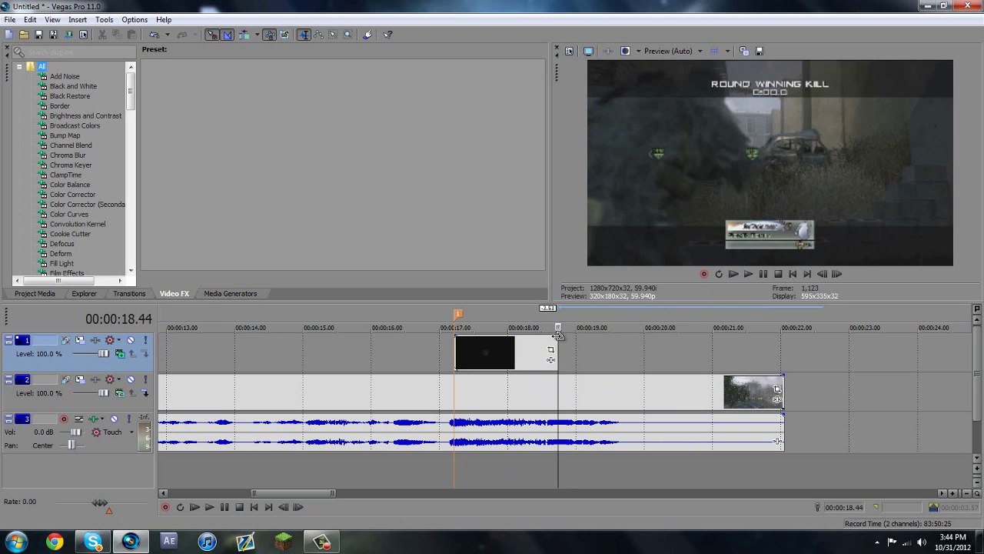
Add a fade-out to the end of the overlay clip and check the fade frame by frame
click(524, 351)
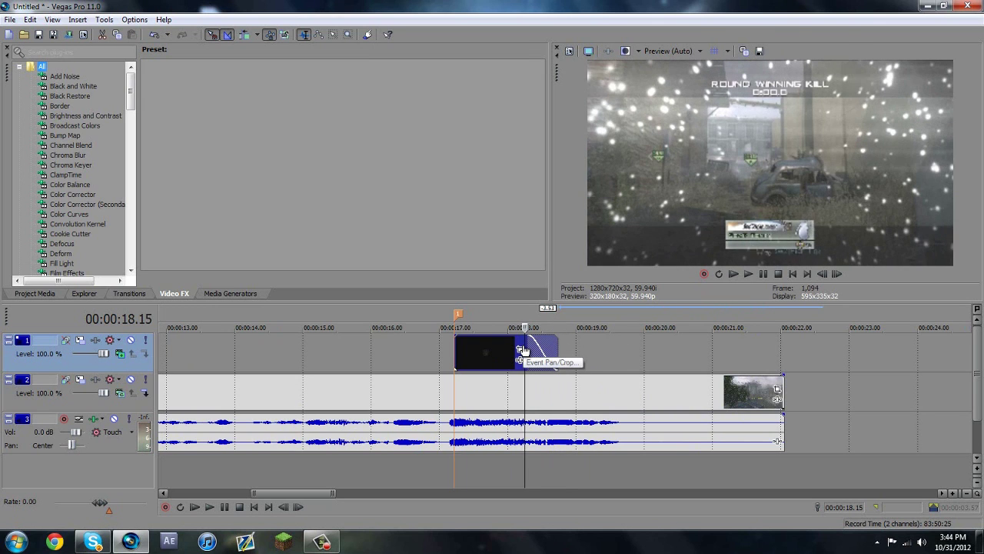
key(Right)
key(Right)
key(Right)
key(Right)
key(Right)
key(Right)
key(Right)
key(Right)
key(Right)
key(Right)
key(Right)
key(Right)
key(Right)
key(Right)
key(Right)
key(Right)
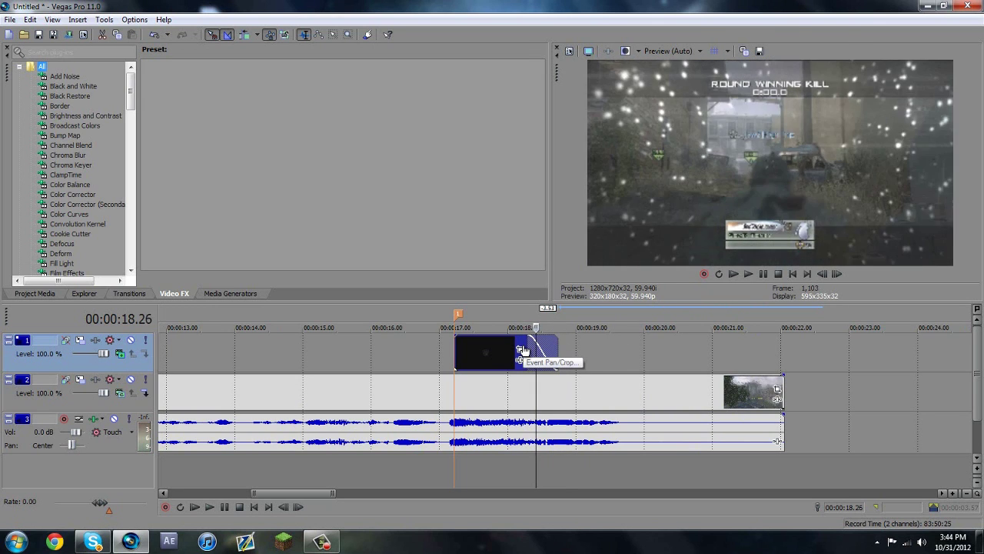
key(Right)
key(Right)
key(Right)
key(Right)
key(Right)
key(Right)
key(Right)
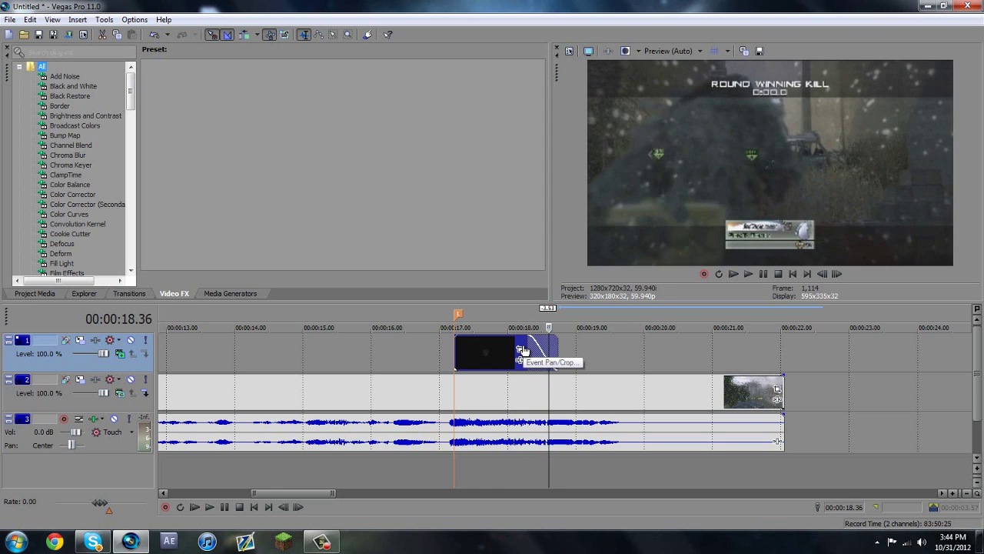
key(Right)
key(Right)
key(Right)
key(Right)
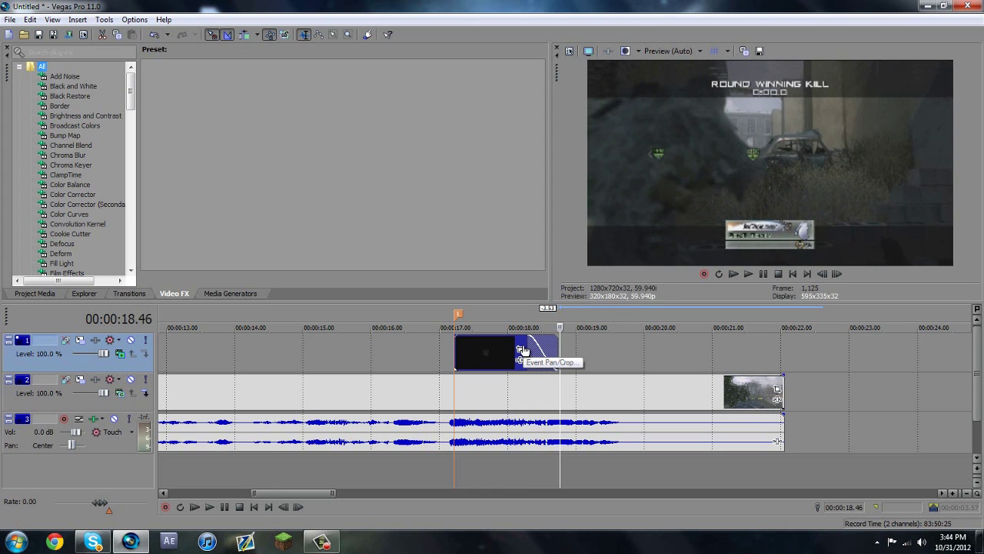
Examine frame by frame how the overlay blends with the gameplay, from 00:00:17.30 up to the start of the fade-out
click(475, 350)
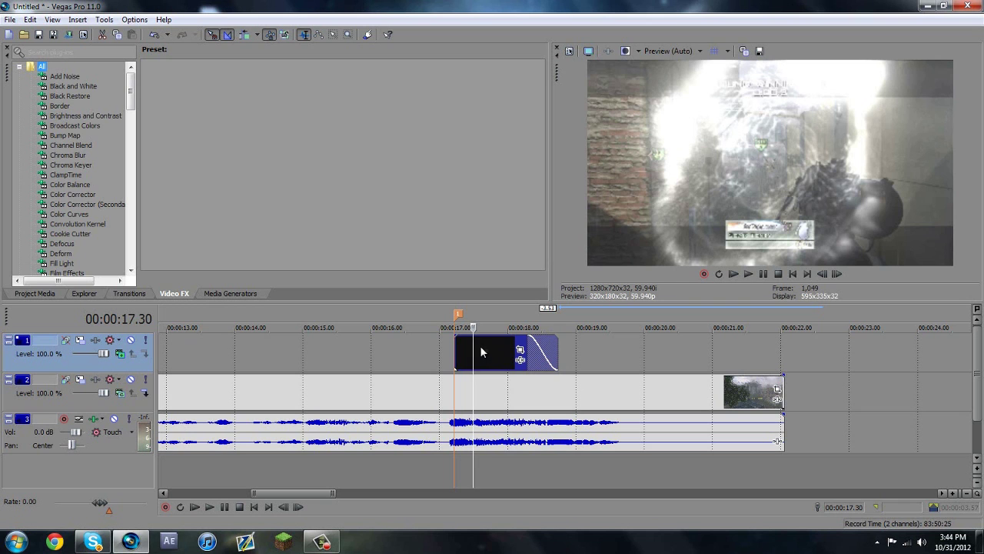
key(Right)
key(Right)
key(Right)
key(Right)
key(Right)
key(Right)
key(Right)
key(Right)
key(Right)
key(Right)
key(Right)
key(Right)
key(Right)
key(Right)
key(Right)
key(Right)
key(Right)
key(Right)
key(Right)
key(Right)
key(Right)
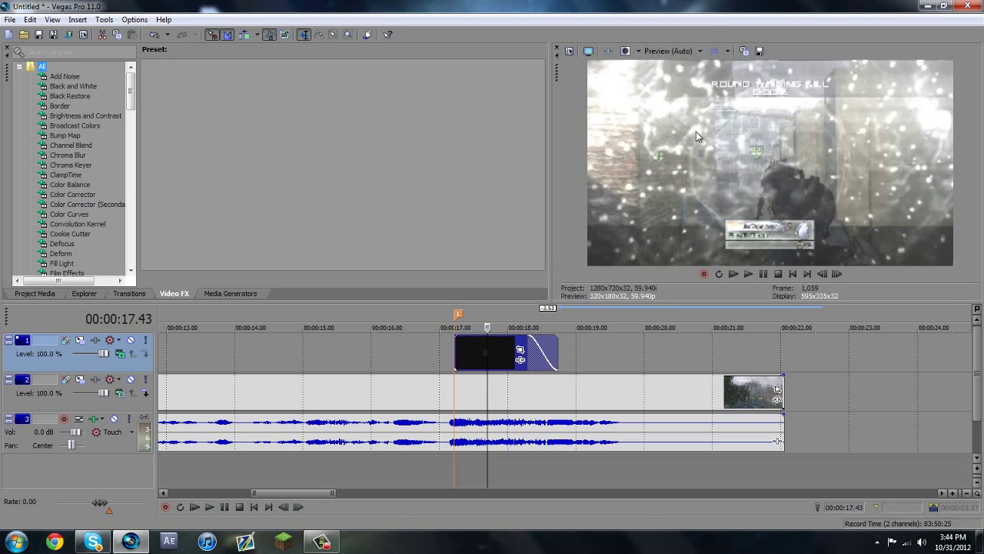
key(Right)
key(Right)
key(Right)
key(Right)
key(Right)
key(Right)
key(Right)
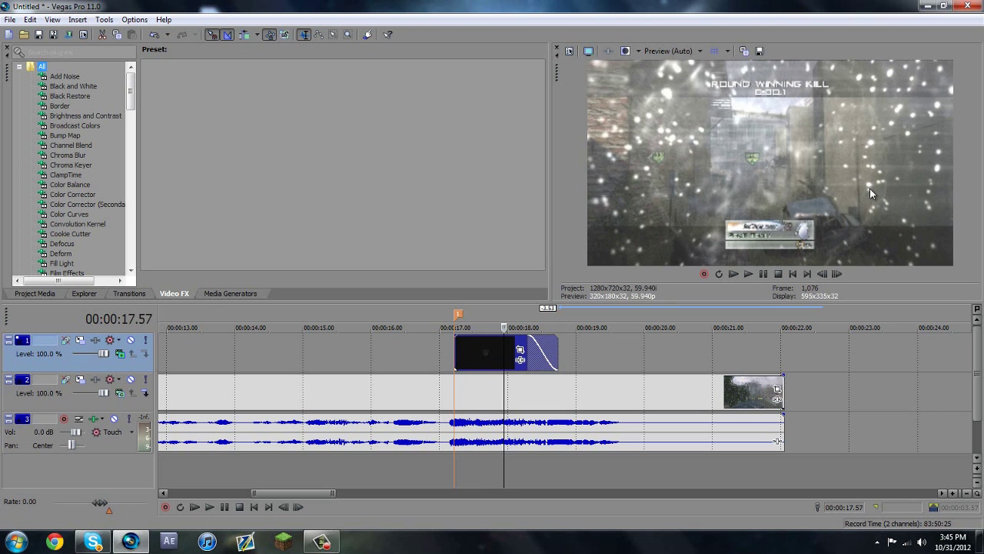
key(Right)
key(Right)
key(Right)
key(Right)
key(Right)
key(Right)
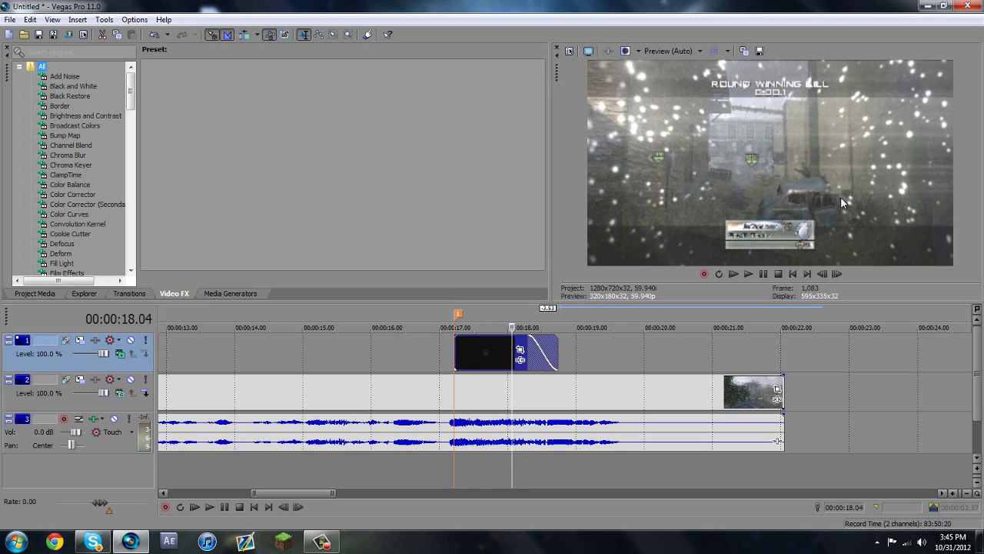
key(Right)
key(Right)
key(Right)
key(Right)
key(Right)
key(Right)
key(Right)
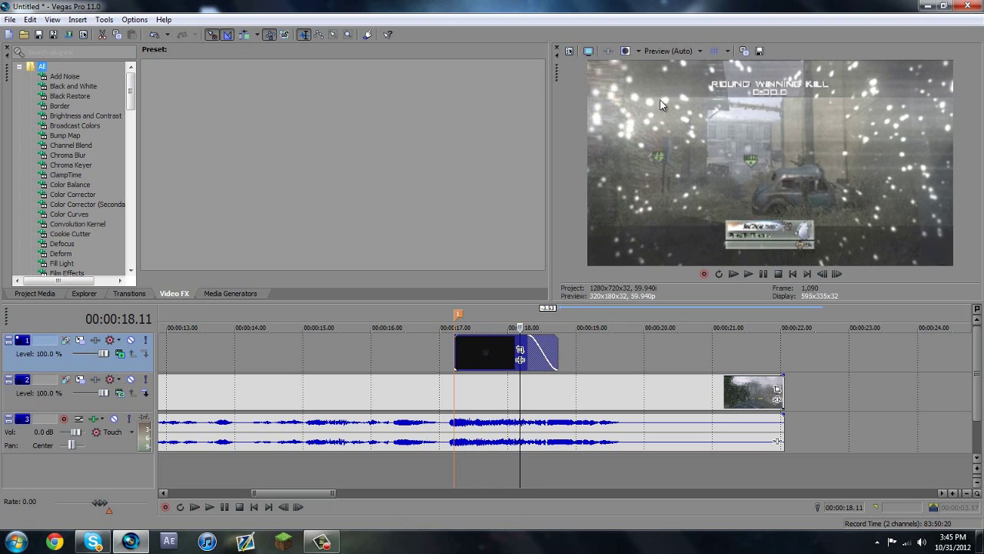
key(Left)
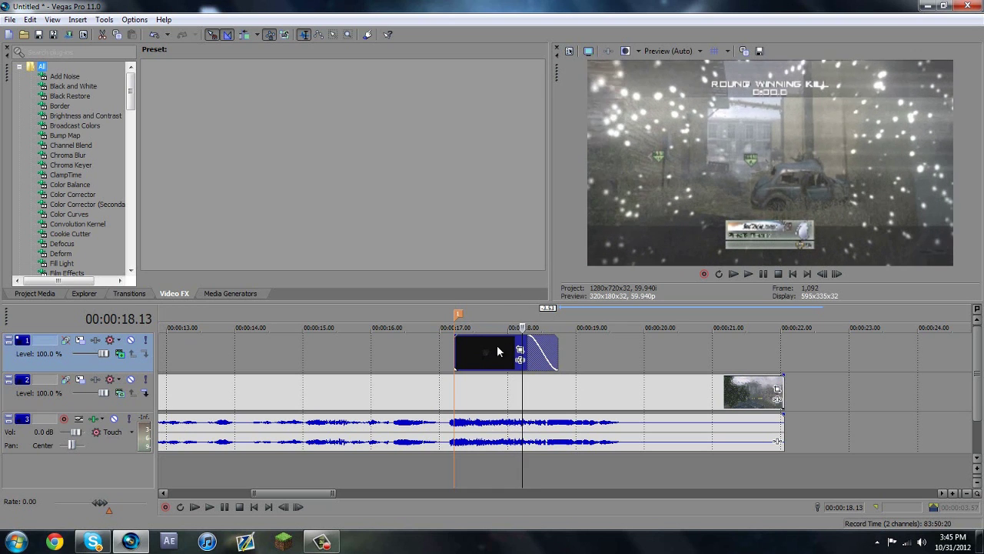
Place a marker at 00:00:17.50 on the timeline and set the preview quality to Preview (Half)
click(497, 345)
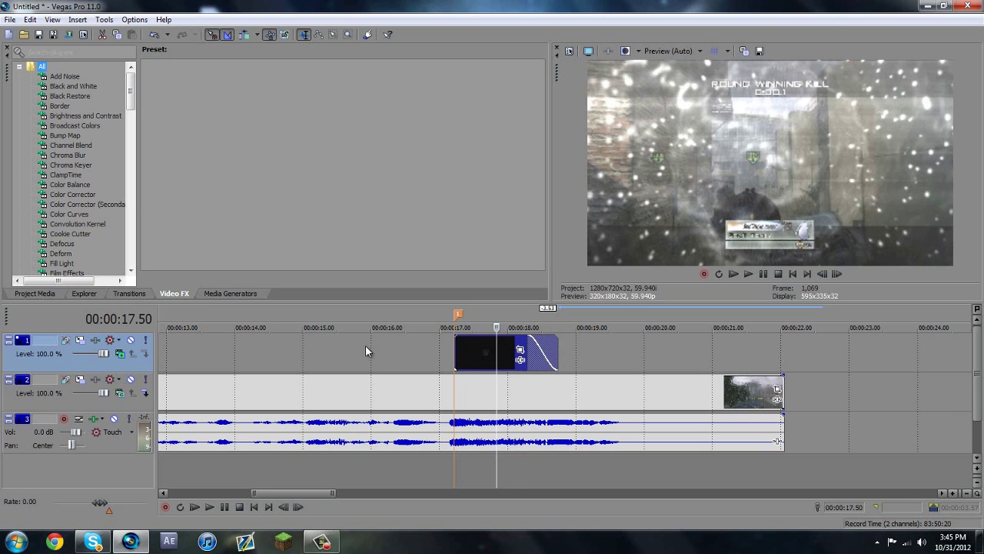
click(497, 400)
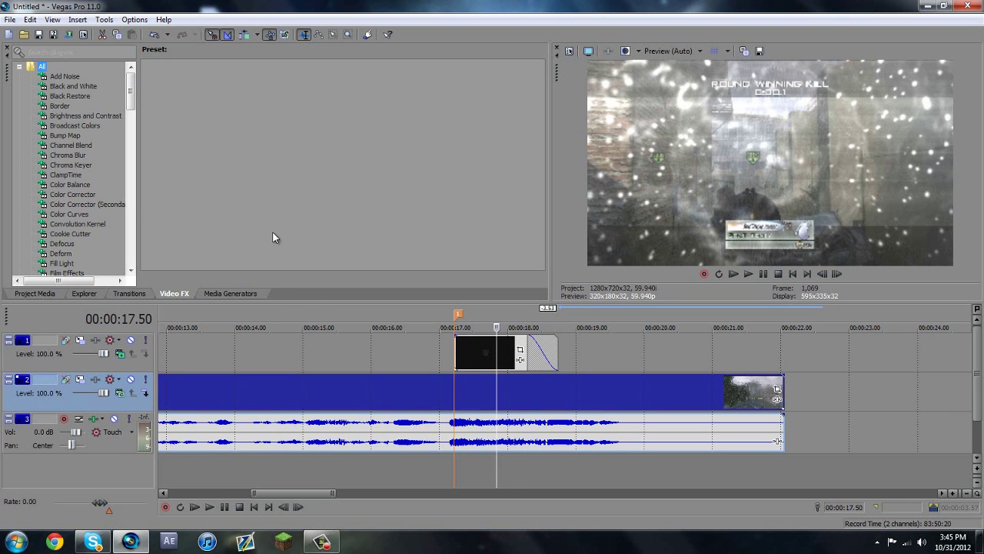
key(m)
click(682, 47)
click(737, 105)
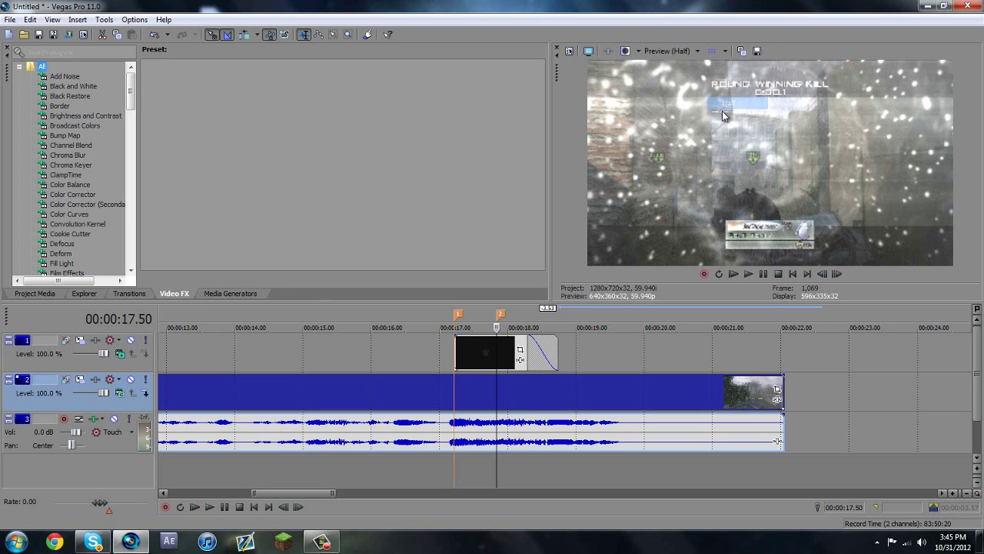
Set the gameplay clip to Disable resample in its properties
right_click(504, 394)
click(523, 377)
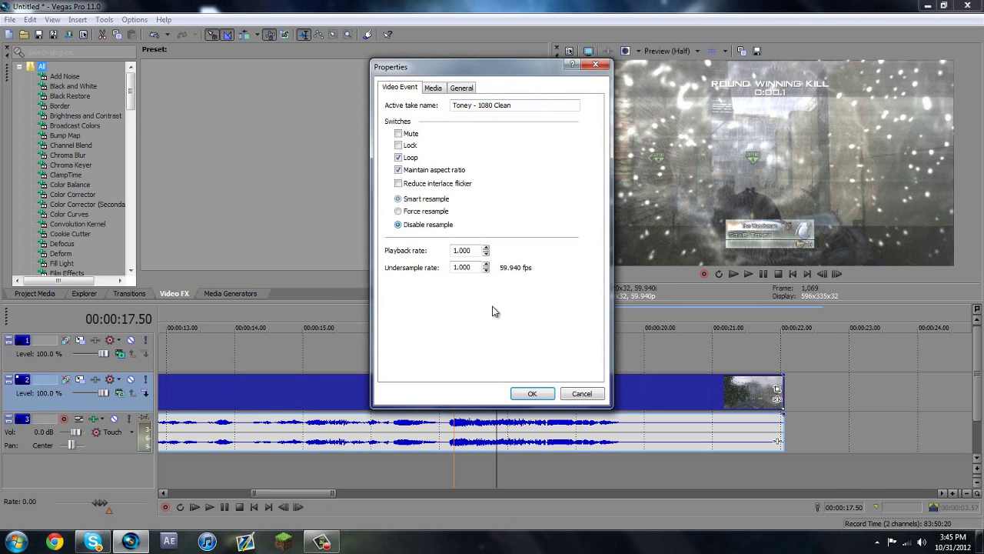
click(535, 394)
Try the Magic Bullet Looks preset Byrdman Edits on the overlay track and remove it again
drag(130, 93, 129, 146)
click(69, 105)
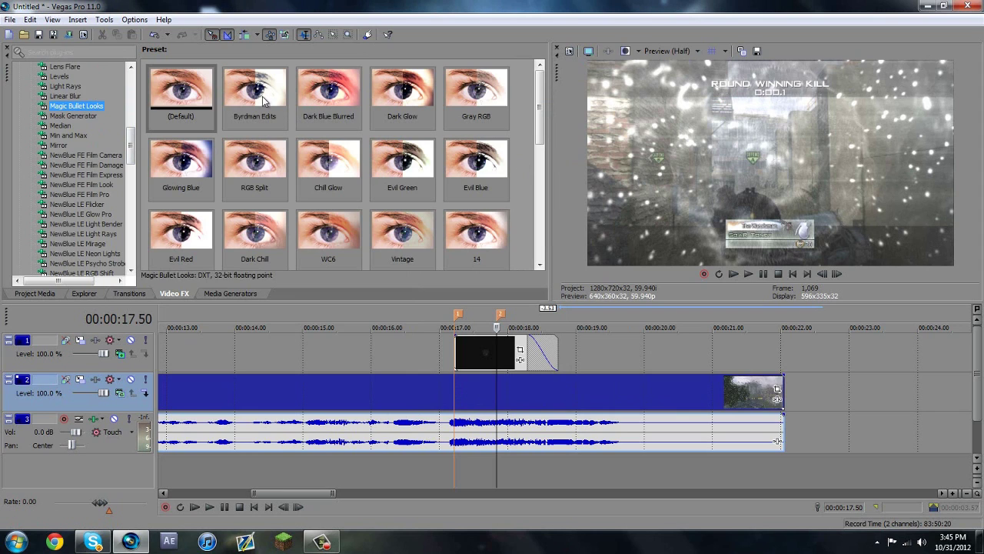
drag(255, 92, 599, 371)
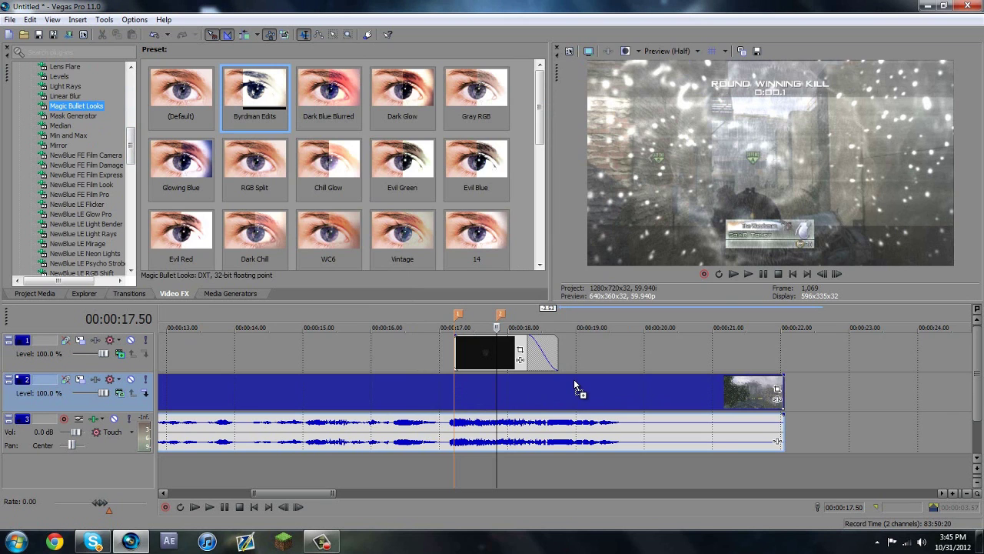
drag(577, 386, 574, 380)
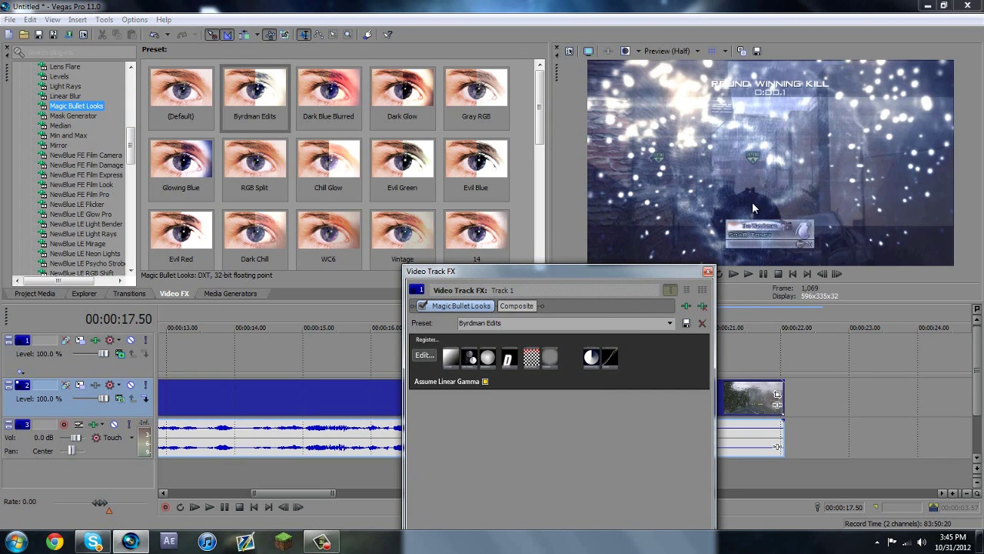
click(703, 308)
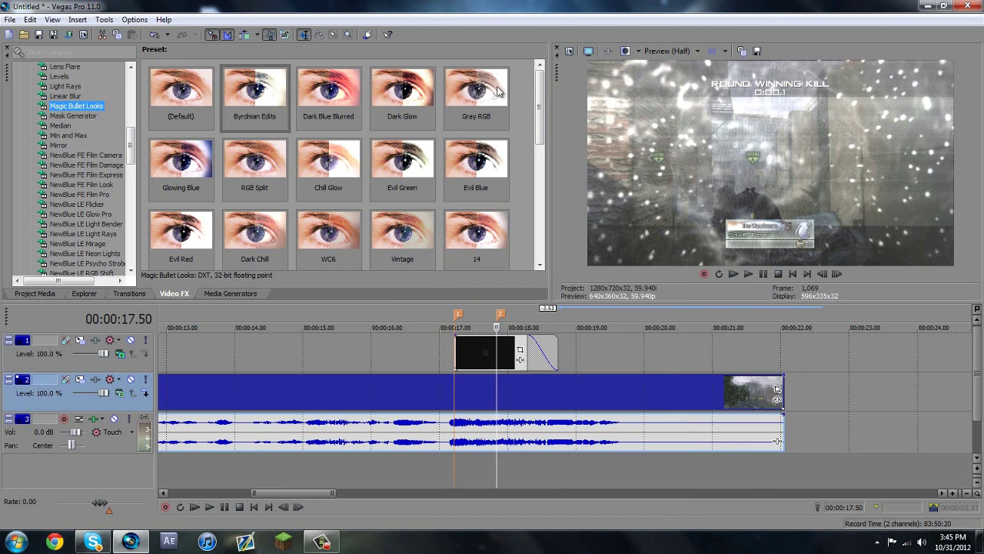
Try the Magic Bullet Looks presets Gray RGB and Evil Blue one at a time on the overlay clip, removing each
drag(477, 94, 501, 350)
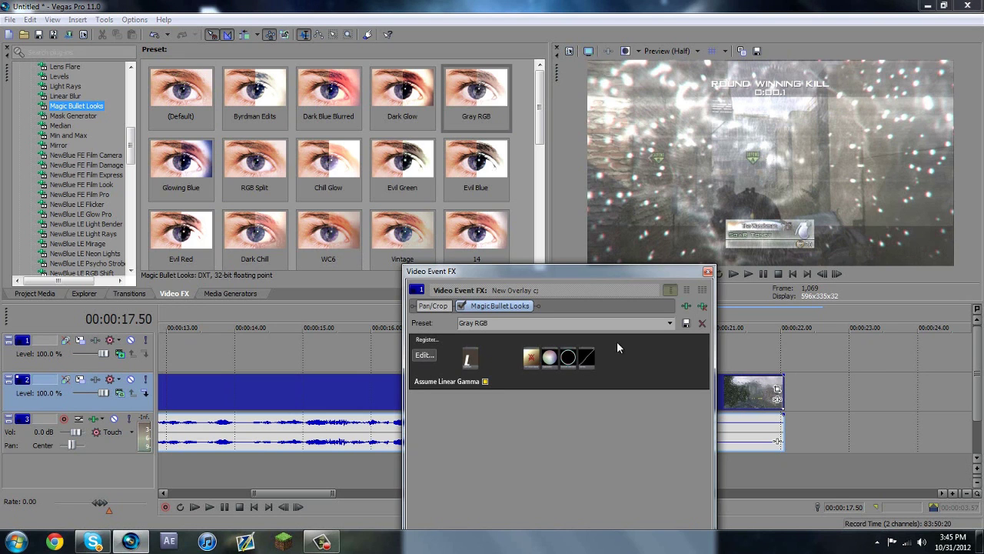
click(702, 306)
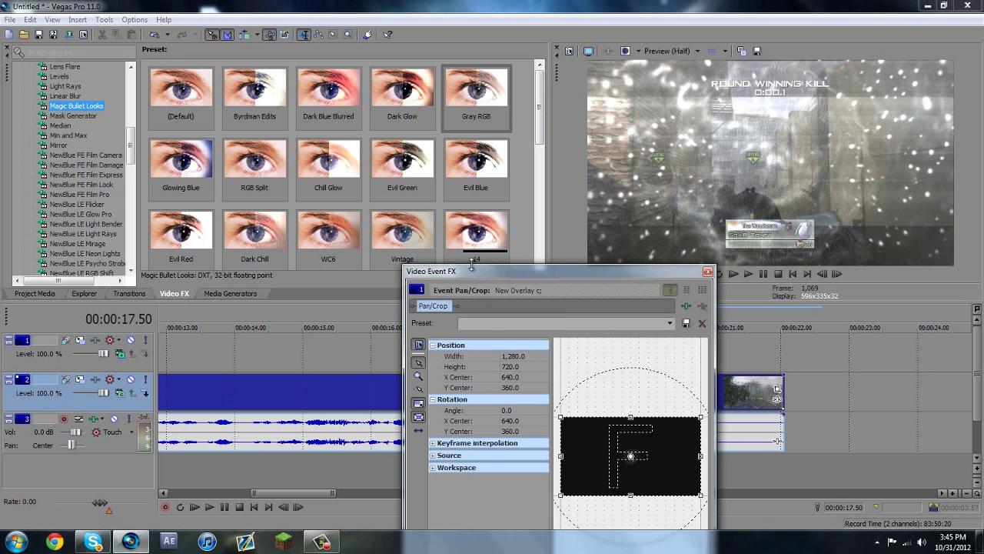
drag(472, 266, 250, 290)
drag(476, 166, 520, 351)
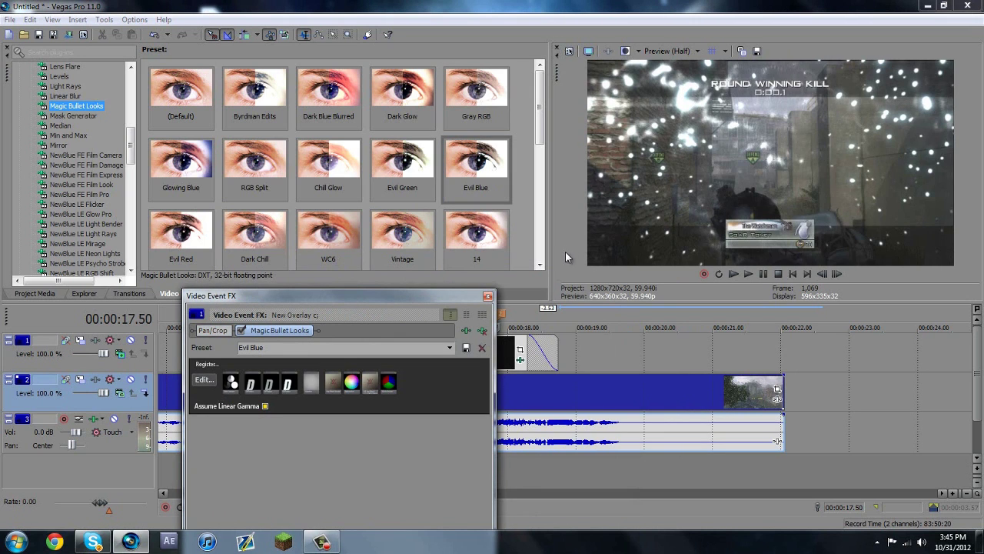
click(483, 330)
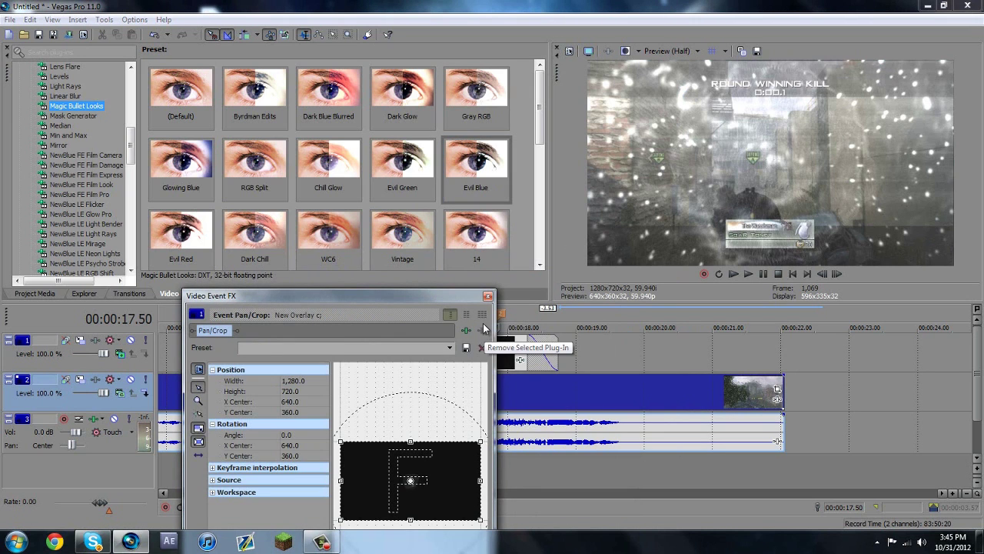
click(487, 295)
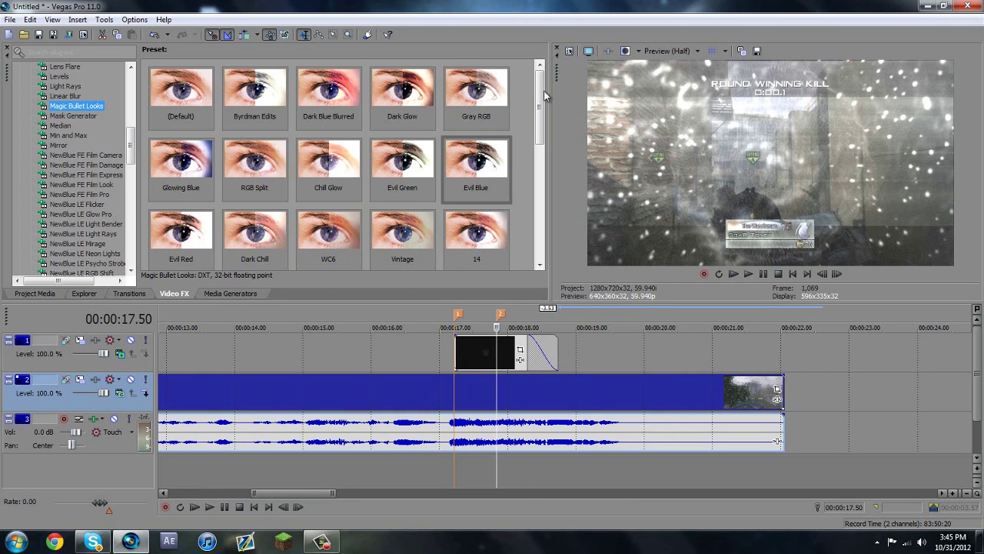
Apply the Magic Bullet Looks presets Aqua and 14 together to the overlay clip
drag(543, 94, 536, 181)
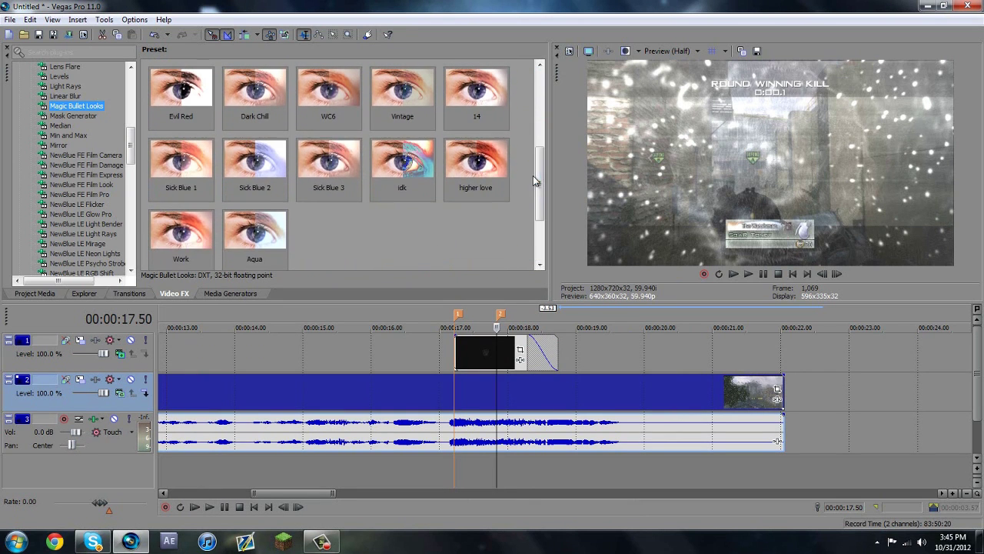
drag(280, 227, 479, 345)
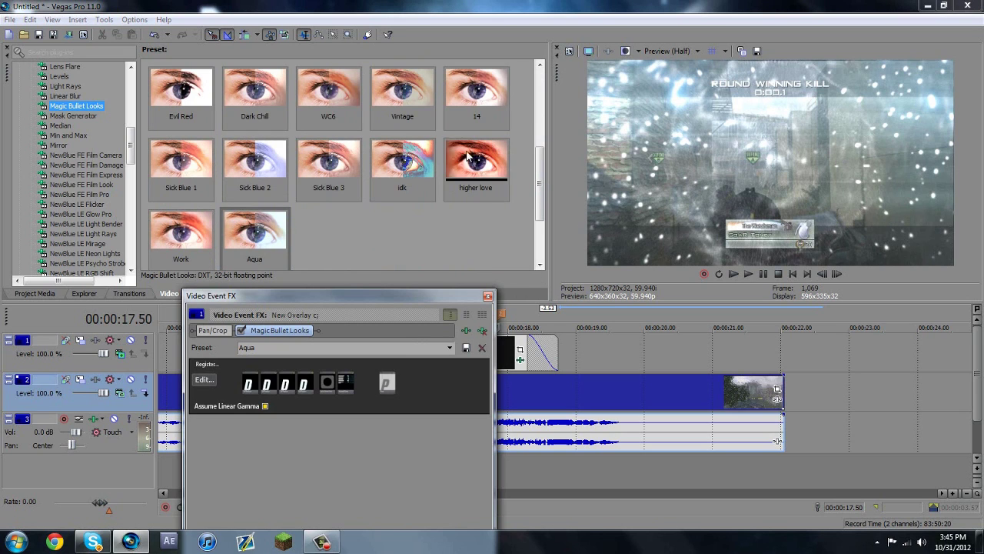
drag(464, 96, 507, 191)
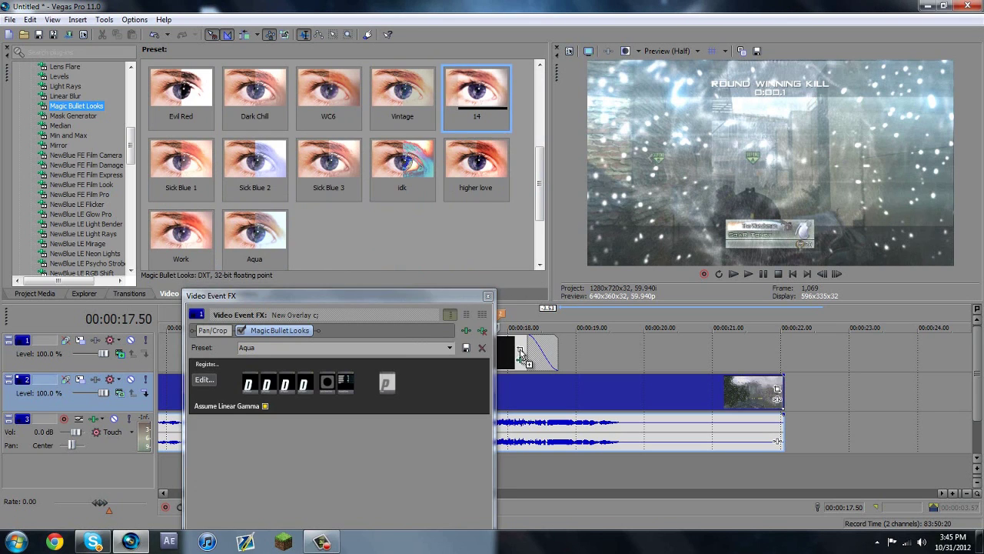
drag(523, 356, 520, 351)
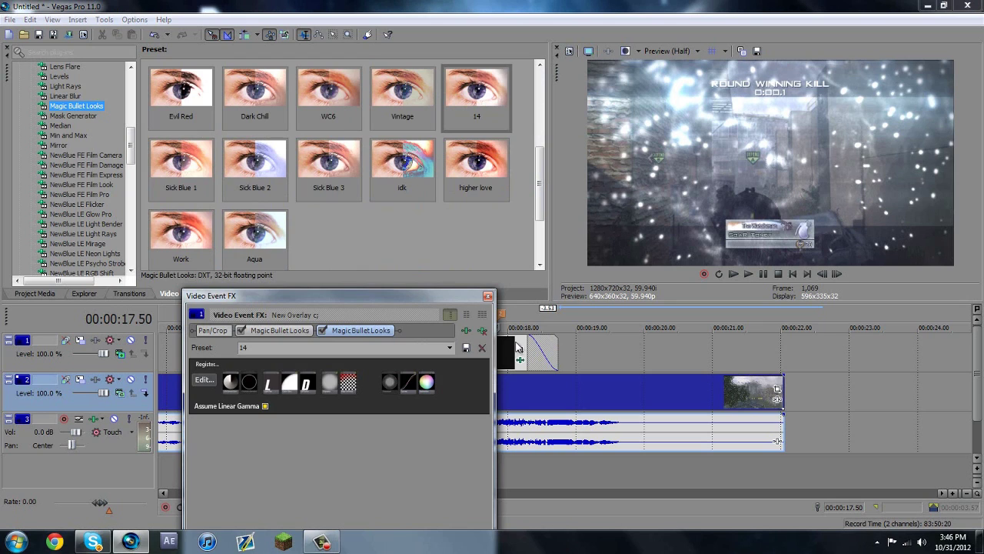
click(488, 295)
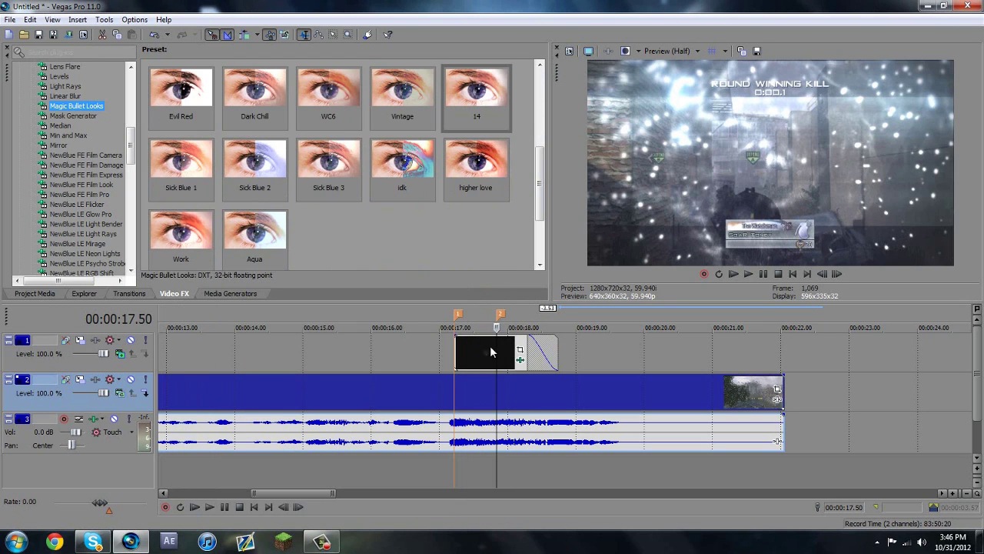
Examine frame by frame how the colored overlay looks over the gameplay, from the gunshot to 00:00:18.05
click(494, 354)
scroll(494, 356, up, 4)
key(Left)
key(Left)
key(Left)
key(Left)
key(Left)
key(Left)
key(Left)
key(Left)
key(Left)
key(Left)
key(Left)
key(Left)
key(Left)
key(Left)
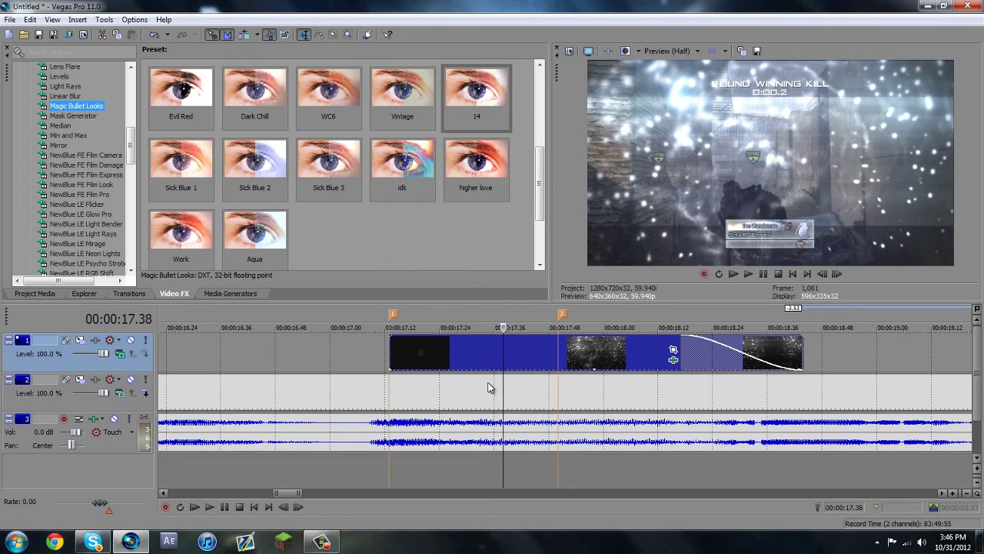
key(Left)
key(Left)
key(Left)
key(Left)
key(Left)
key(Left)
key(Left)
key(Left)
key(Left)
key(Left)
key(Left)
key(Left)
key(Left)
key(Left)
key(Left)
key(Left)
key(Left)
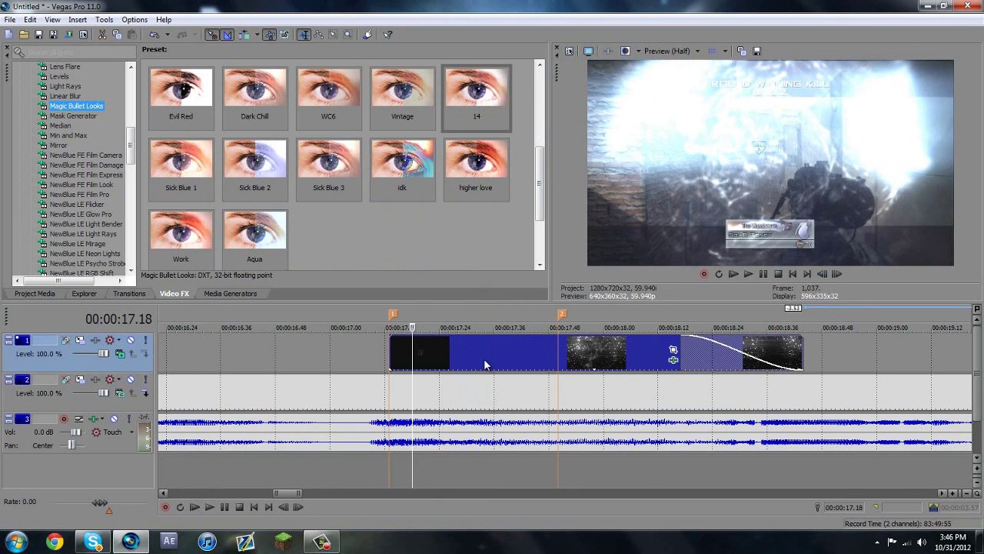
key(Right)
key(Right)
key(Right)
key(Right)
key(Right)
key(Right)
key(Right)
key(Right)
key(Right)
key(Right)
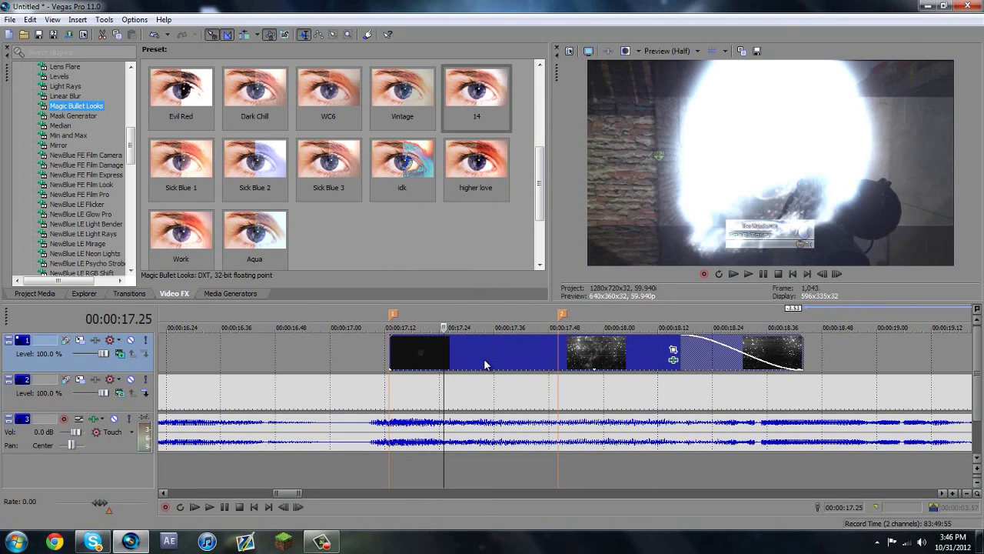
key(Right)
key(Right)
key(Right)
key(Right)
key(Right)
key(Right)
key(Right)
key(Right)
key(Right)
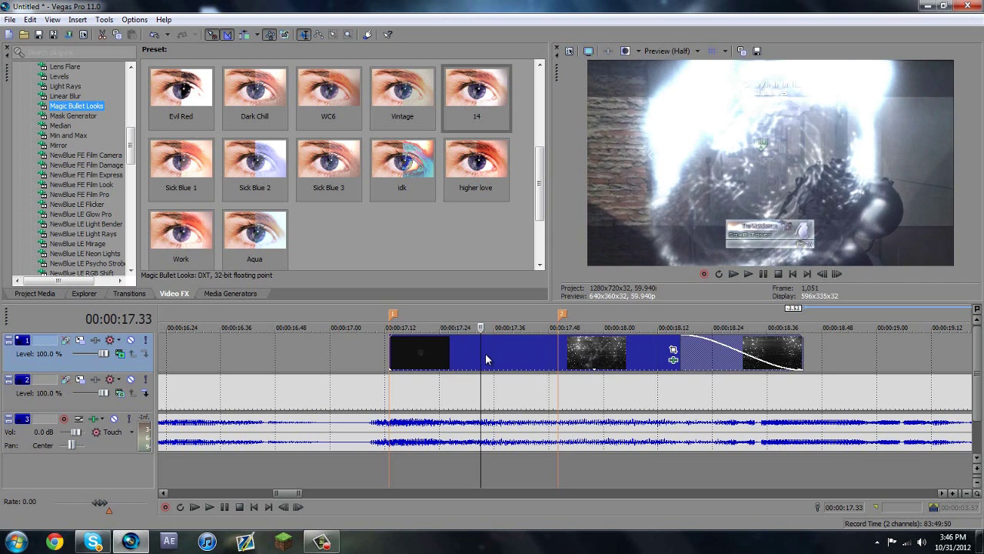
key(Right)
key(Right)
key(Right)
key(Right)
key(Right)
key(Right)
key(Right)
key(Right)
key(Right)
key(Right)
key(Right)
key(Right)
key(Right)
key(Right)
key(Right)
key(Right)
key(Right)
key(Right)
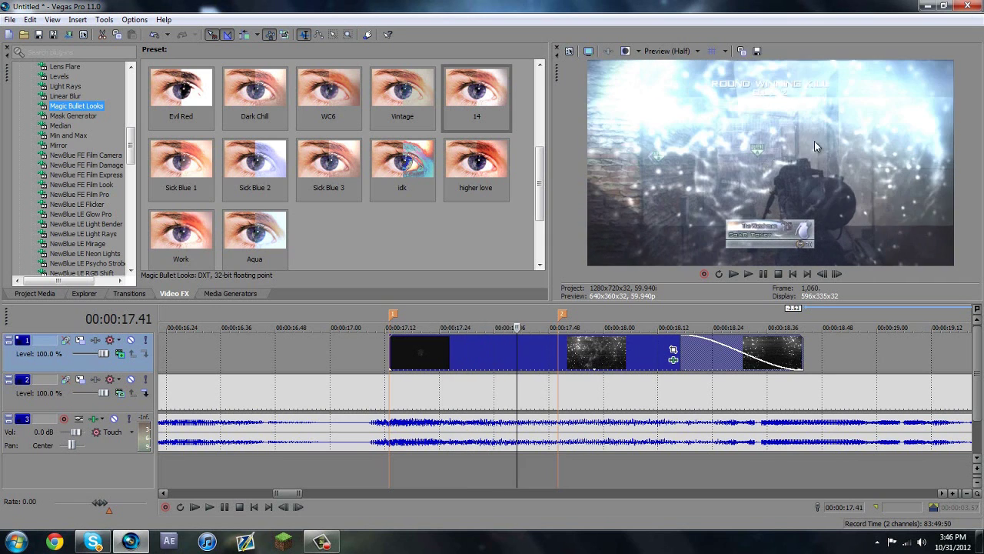
key(Right)
key(Right)
key(Right)
key(Right)
key(Right)
key(Right)
key(Right)
key(Right)
key(Right)
key(Right)
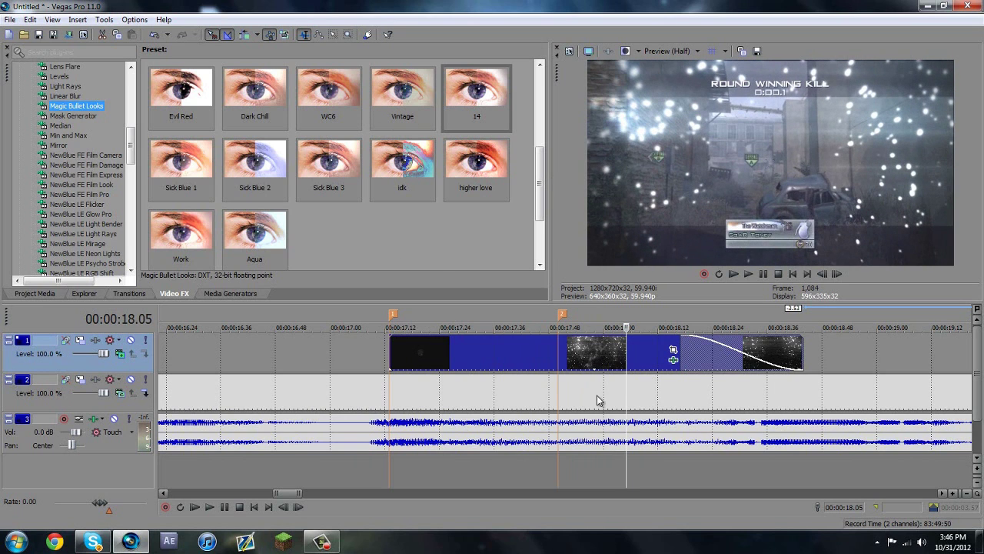
Remove both Magic Bullet Looks effects from the overlay clip
click(673, 352)
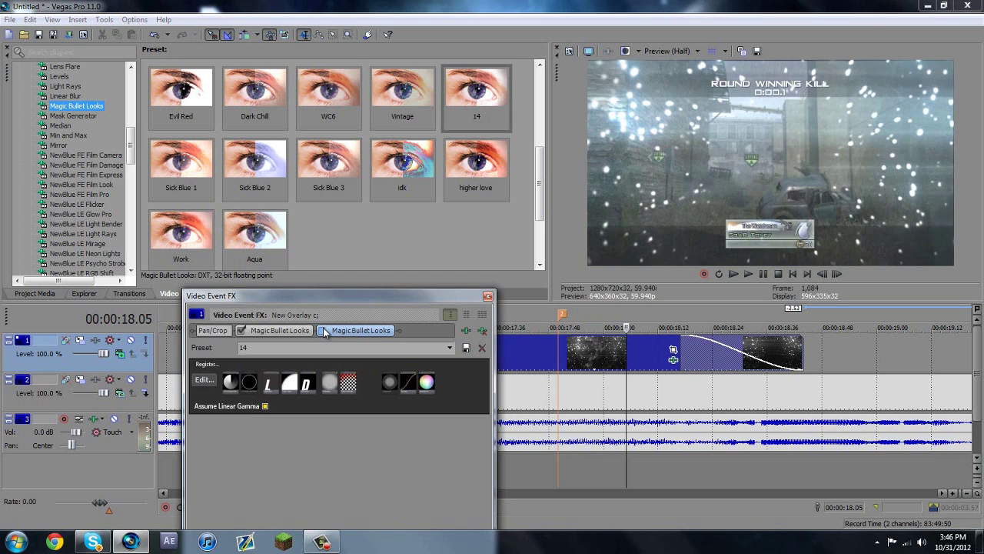
click(322, 330)
click(483, 330)
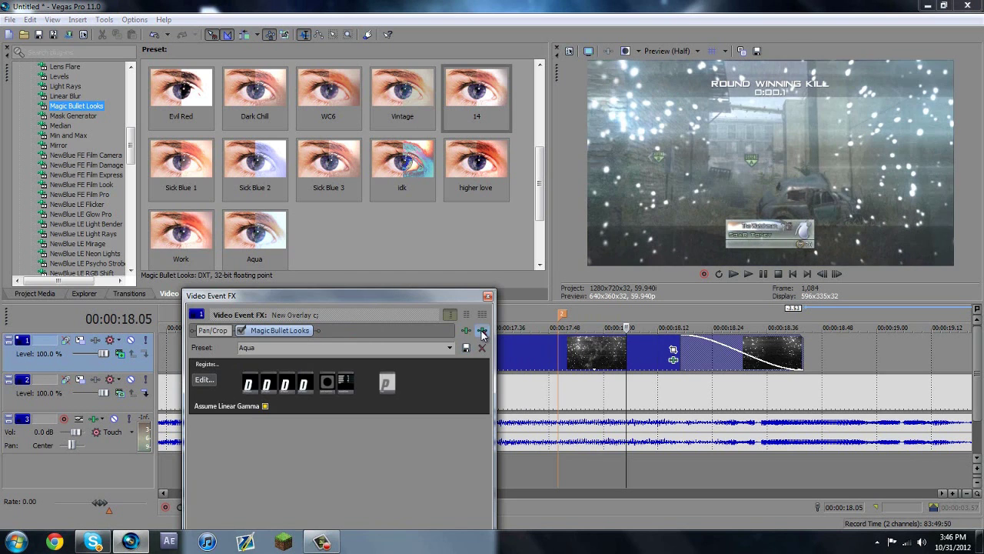
click(482, 330)
click(487, 295)
Play back the overlay clip without color effects and time-stretch its end by about 6 frames
click(419, 352)
key(space)
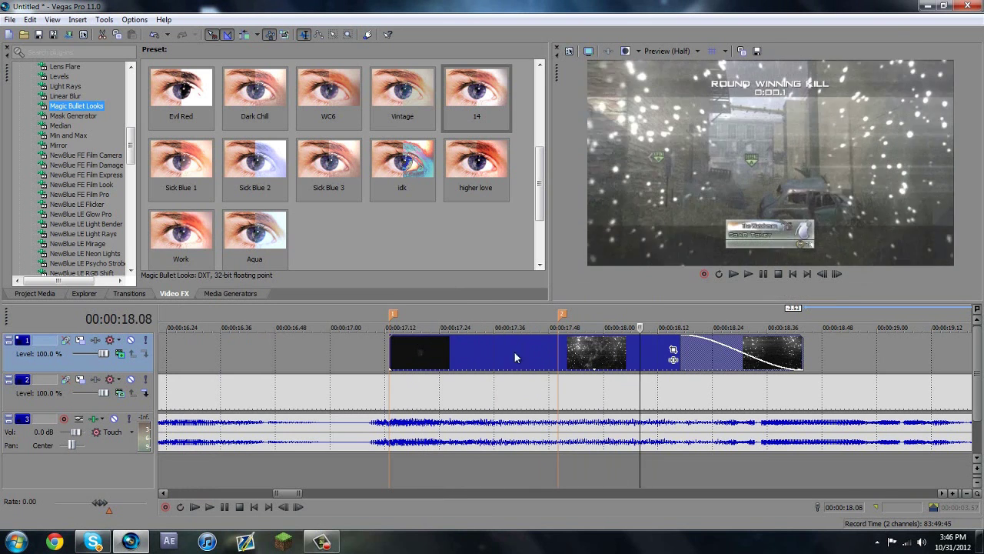
key(space)
key(space)
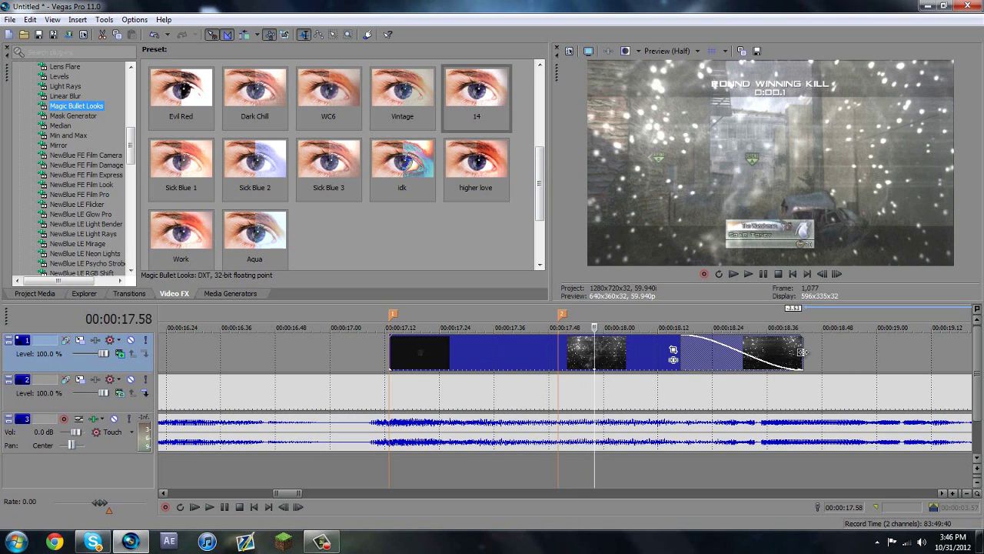
mouse_move(802, 352)
mouse_down()
mouse_move(682, 367)
mouse_move(762, 359)
mouse_move(830, 367)
mouse_up()
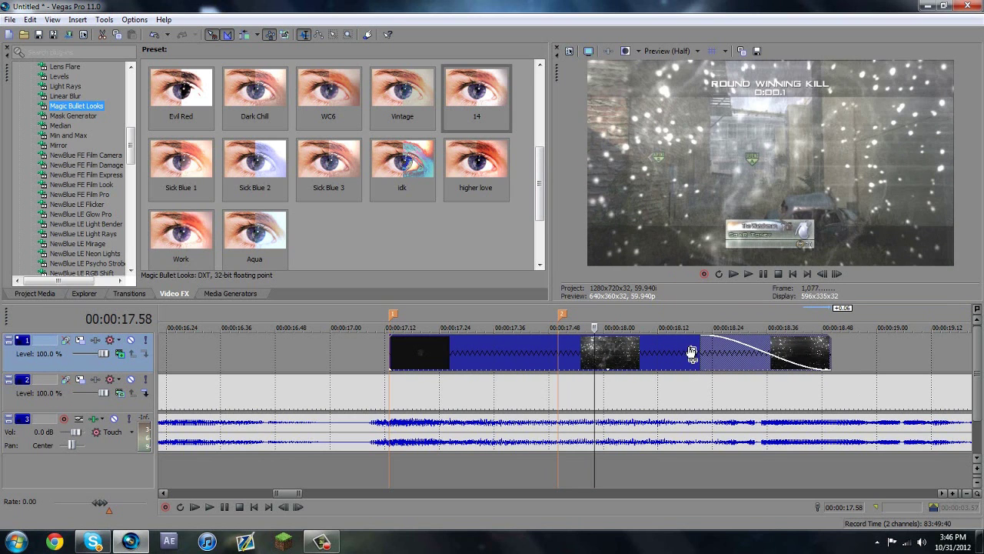
Play and step through the stretched overlay clip to check its motion, blending and fade-out over the gameplay
click(707, 347)
key(space)
key(Right)
key(Right)
key(Right)
key(Right)
key(Right)
key(Right)
key(Right)
key(Right)
key(Left)
key(Left)
key(Left)
key(Left)
key(Left)
key(Left)
key(Left)
key(Left)
key(Left)
key(Left)
key(Left)
key(Left)
key(Left)
key(Left)
key(Left)
key(Left)
key(Left)
key(Left)
key(Left)
key(Left)
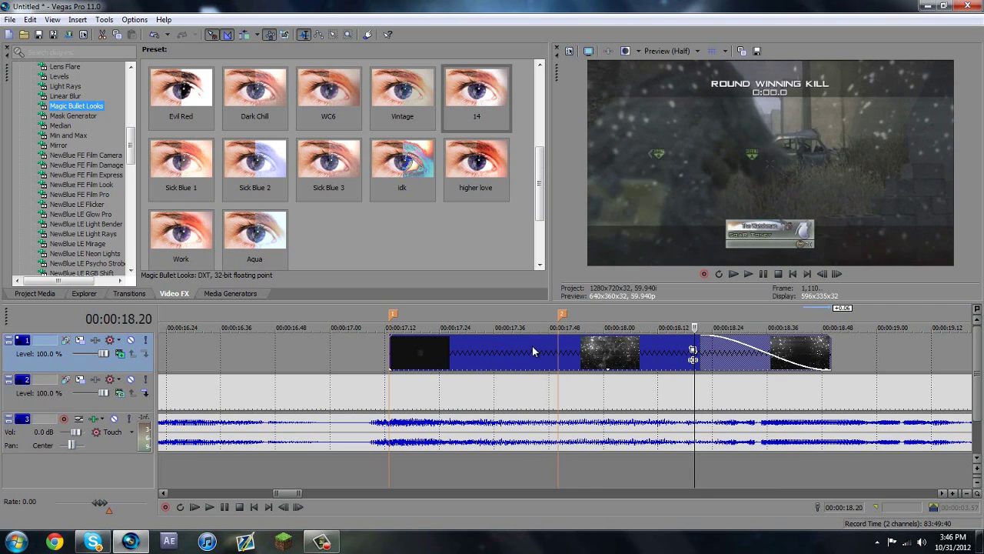
click(521, 347)
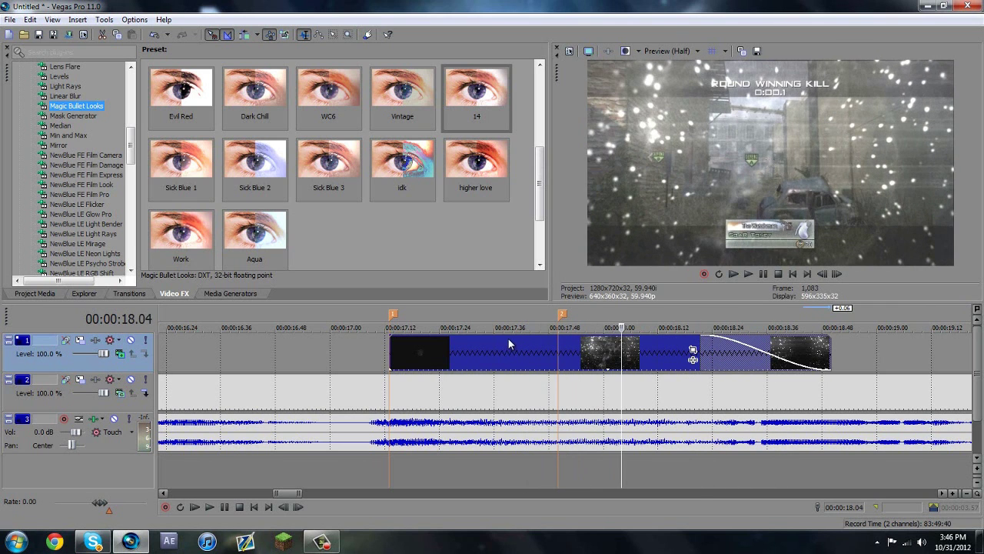
click(553, 355)
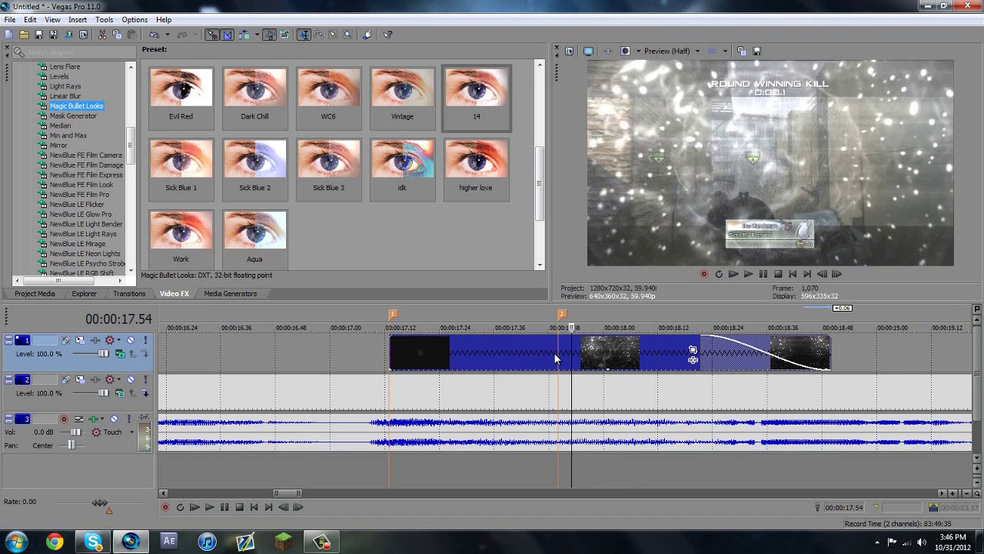
Split the stretched overlay clip at 00:00:18.06, within its particle section before the fade-out
key(Right)
key(Right)
key(Right)
key(Right)
key(Right)
key(Right)
key(Right)
key(Right)
key(Right)
key(Right)
key(Right)
key(Right)
key(Right)
key(Right)
key(Right)
key(s)
Shorten the second part of the split overlay clip with a steeper fade-out and play it back over the gameplay
scroll(691, 385, down, 3)
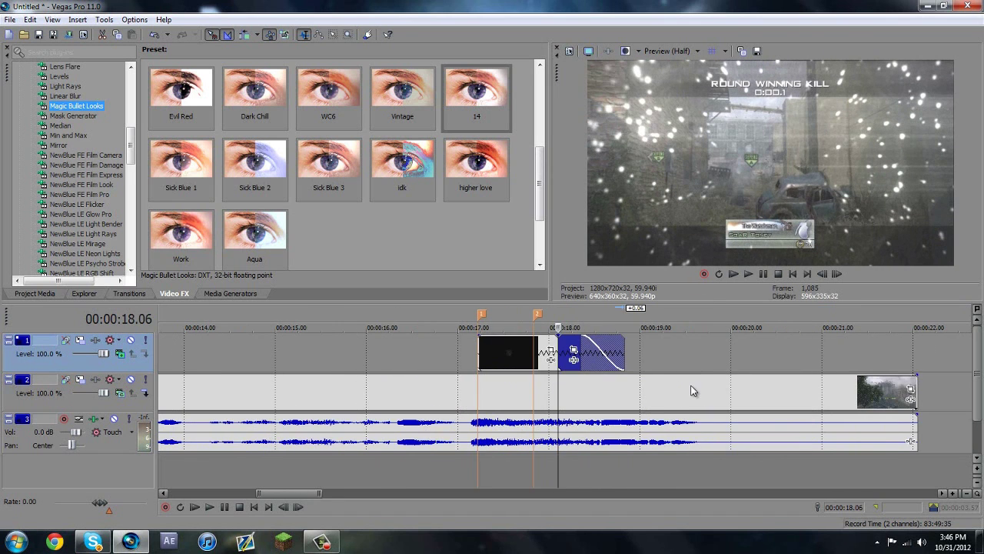
drag(625, 359, 553, 358)
key(space)
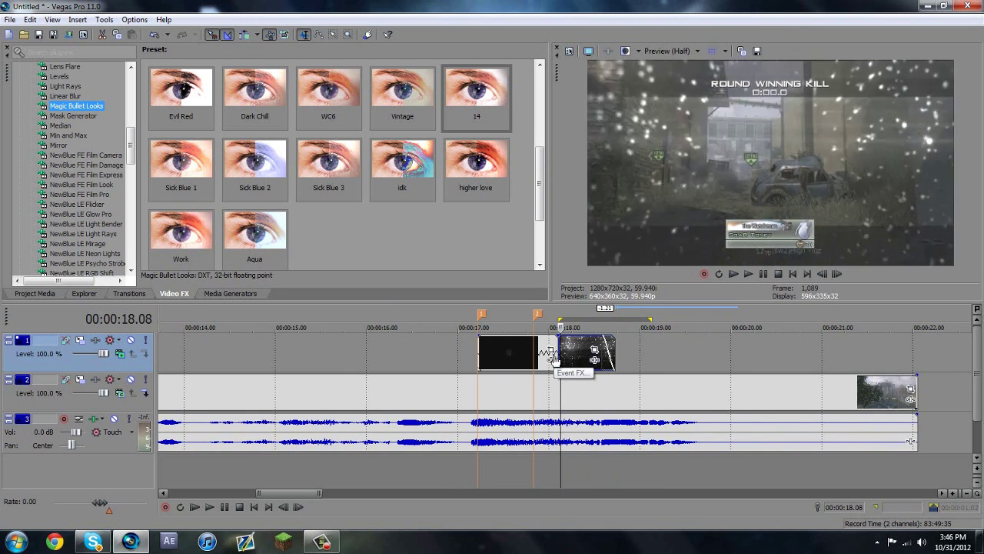
key(o)
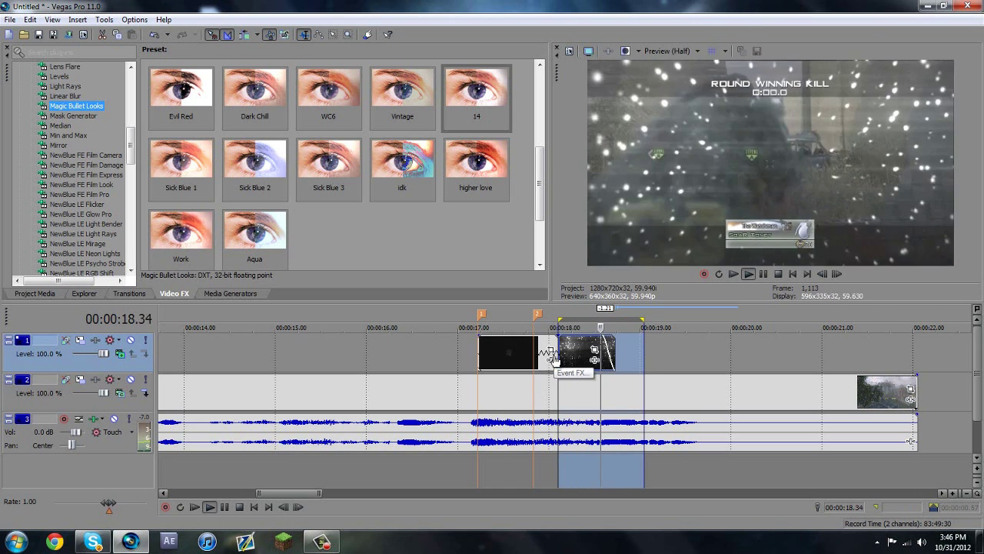
key(space)
key(space)
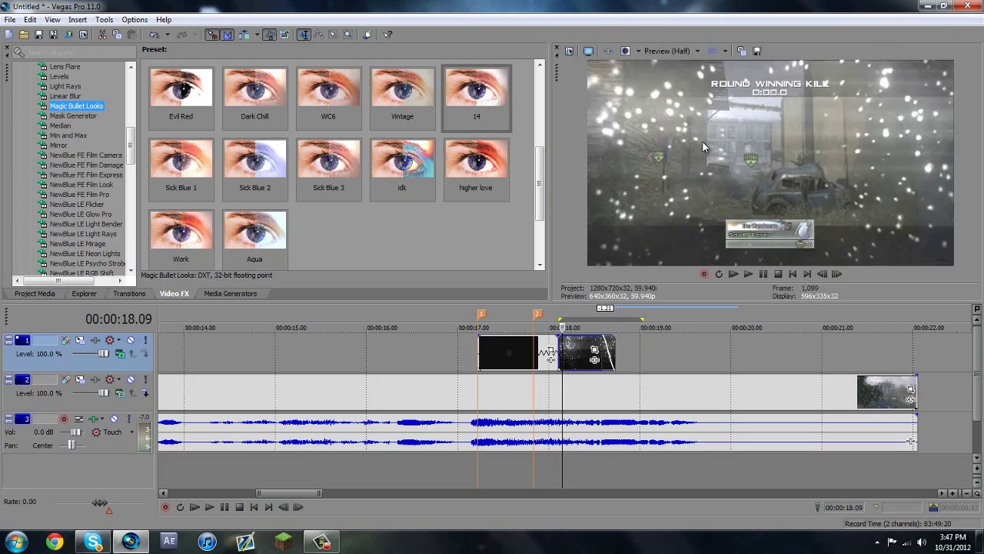
Switch to the desktop, watch the New Overlay c; video in the media player, close it and return to Vegas Pro
click(926, 6)
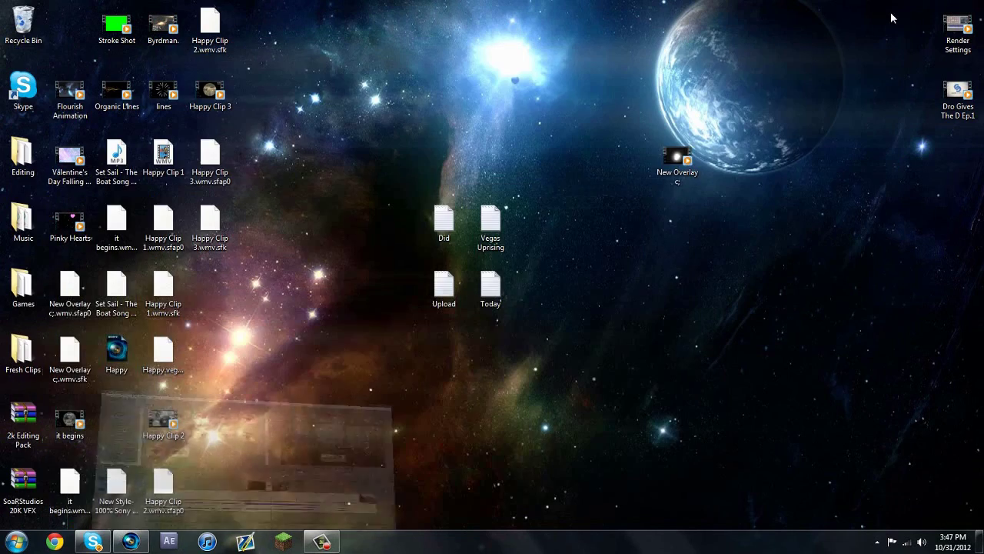
double_click(677, 159)
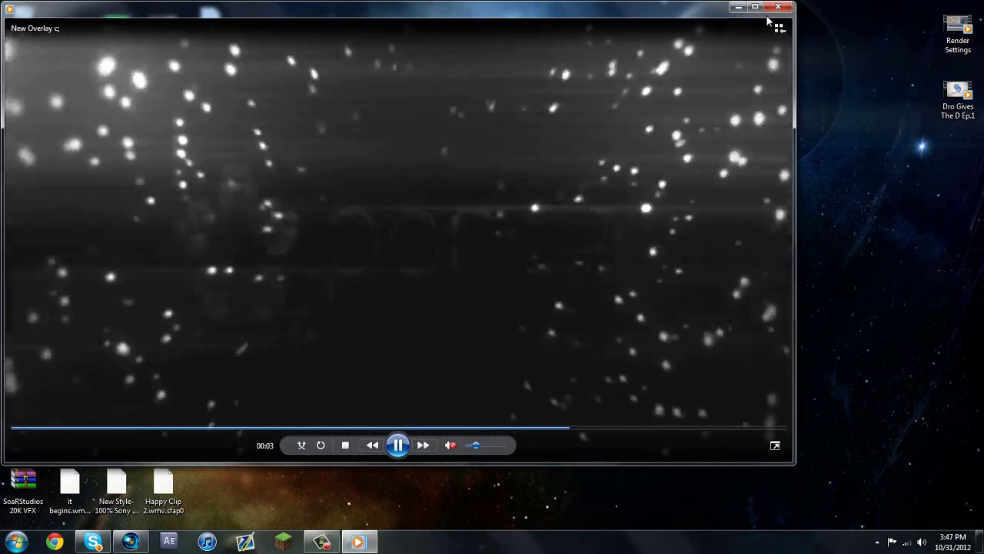
click(778, 7)
click(138, 544)
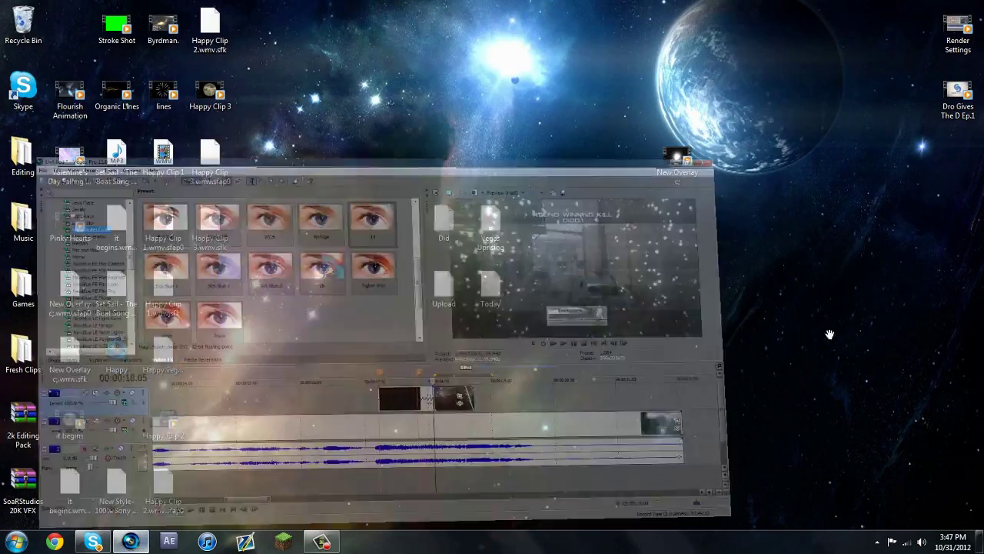
Advance through the second overlay part to 00:00:18.33 and apply the Magic Bullet Looks preset Sick Blue 2 to the gameplay clip
key(Right)
key(Right)
key(Right)
key(Right)
key(Right)
key(Right)
key(Right)
key(Right)
key(Right)
key(Right)
key(Right)
key(Right)
key(Right)
key(Right)
key(Right)
key(Right)
key(Right)
key(Right)
key(Right)
key(Right)
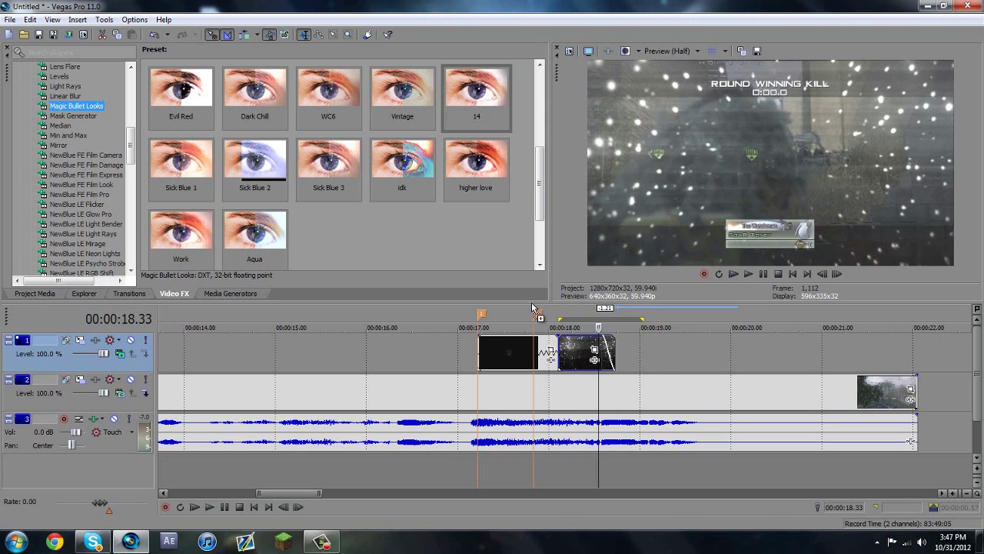
drag(255, 165, 645, 388)
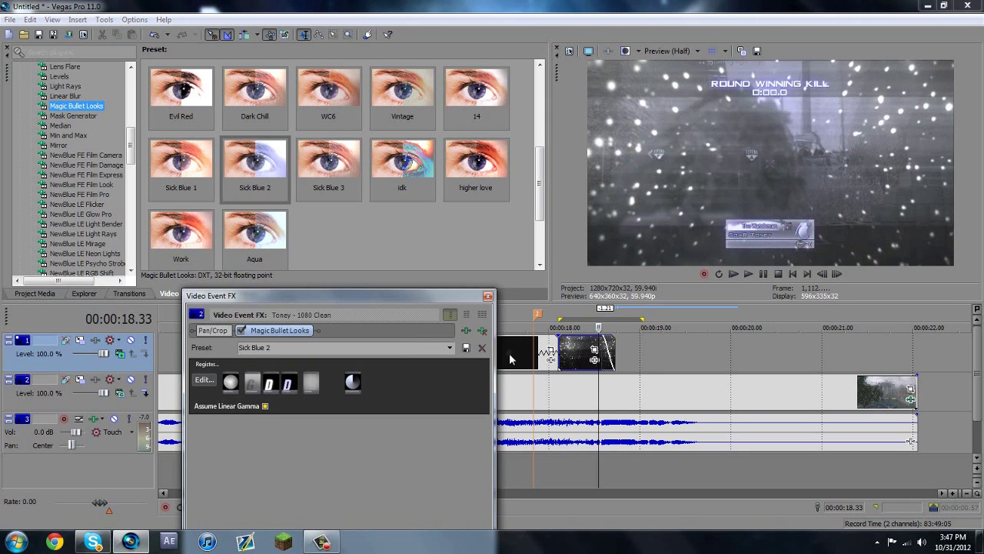
click(488, 297)
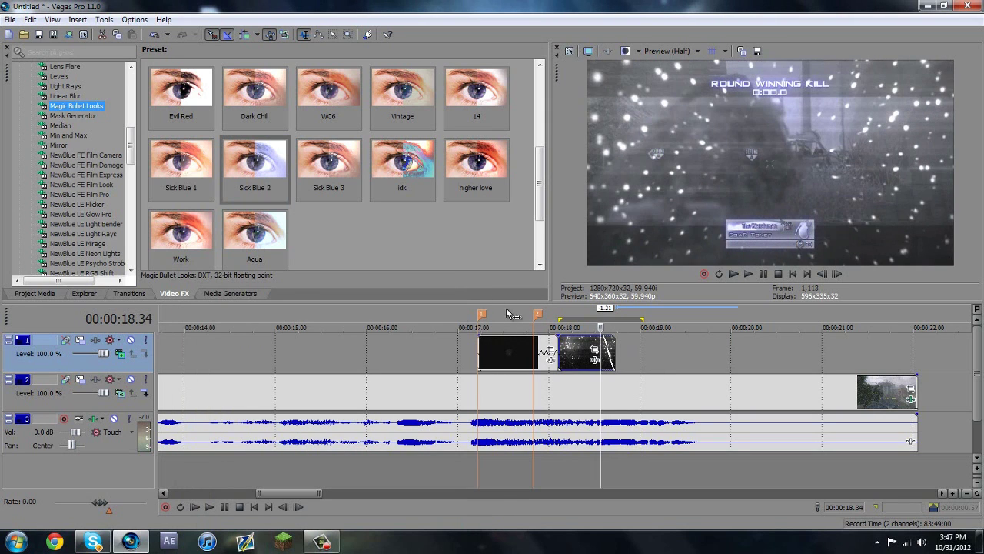
Examine frame by frame how the graded gameplay and overlay look together, back to 00:00:17.30 and forward to 00:00:17.48
key(Left)
key(Left)
key(Left)
key(Left)
key(Left)
key(Left)
key(Left)
key(Left)
key(Left)
key(Left)
key(Left)
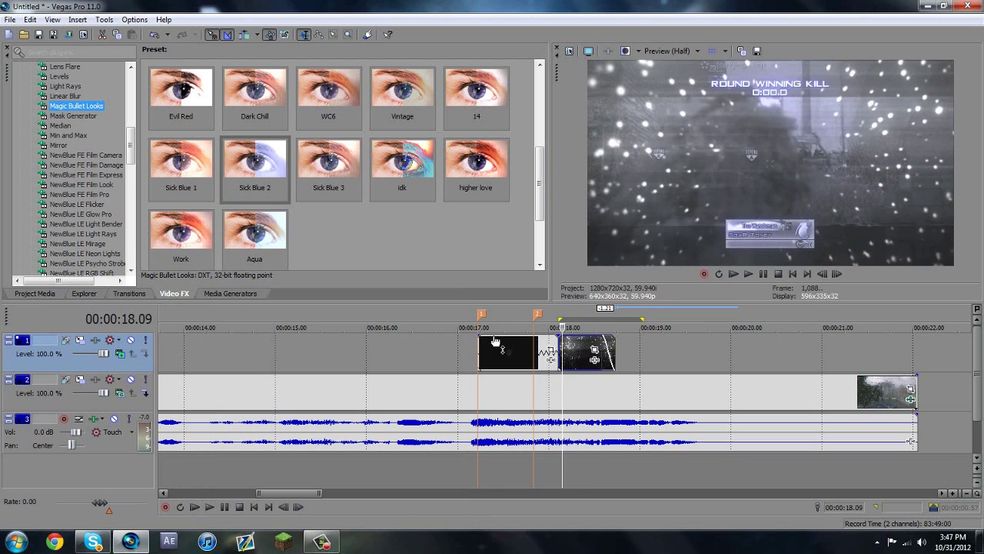
key(Left)
key(Left)
key(Left)
key(Left)
key(Left)
key(Left)
key(Left)
key(Left)
key(Left)
key(Left)
key(Left)
key(Left)
key(Left)
key(Left)
key(Left)
key(Left)
key(Left)
key(Left)
key(Left)
key(Left)
key(Left)
key(Left)
key(Left)
key(Left)
key(Left)
key(Left)
key(Left)
key(Left)
key(Left)
key(Left)
key(Left)
key(Left)
key(Left)
key(Left)
key(Left)
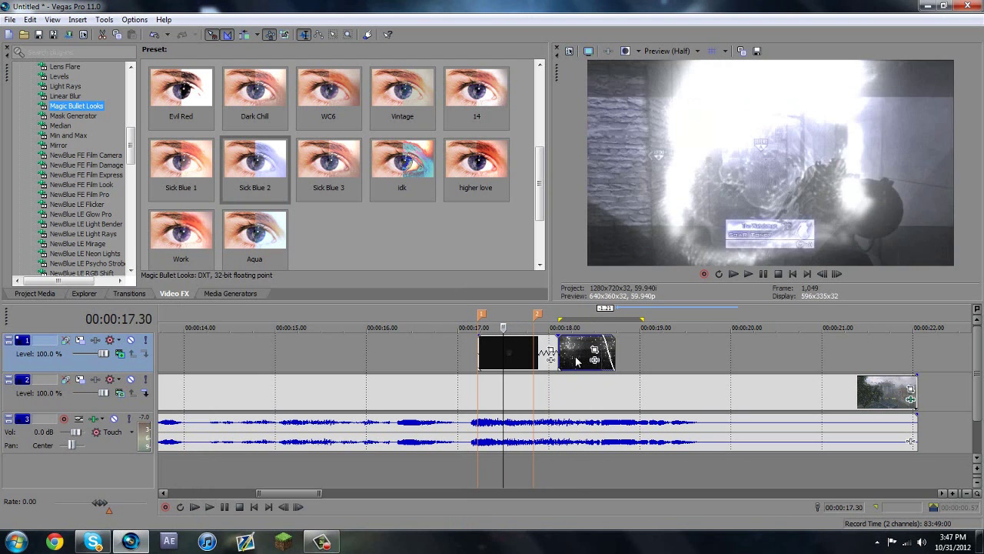
key(Right)
key(Right)
key(Right)
key(Right)
key(Right)
key(Right)
key(Right)
key(Right)
key(Right)
key(Right)
key(Right)
key(Right)
key(Right)
key(Right)
key(Right)
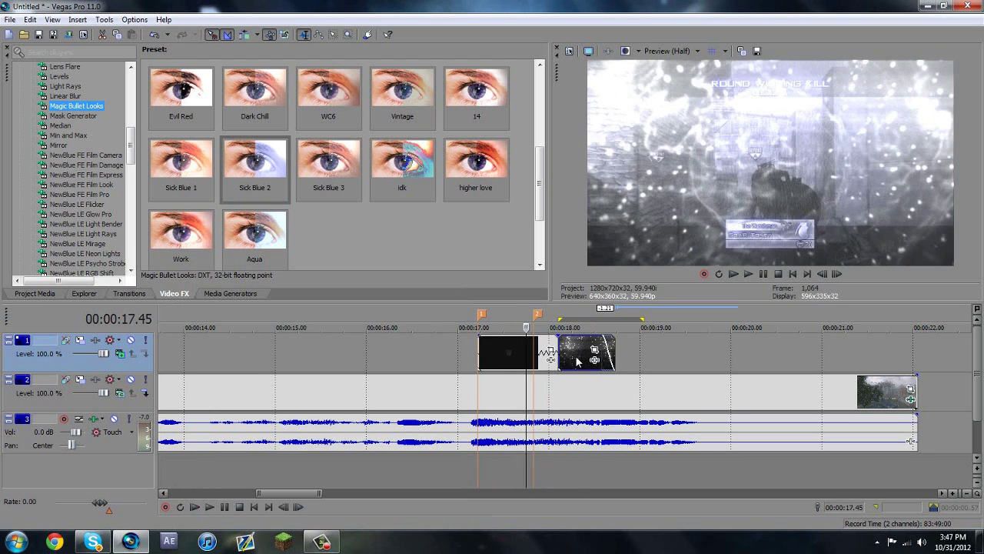
key(Right)
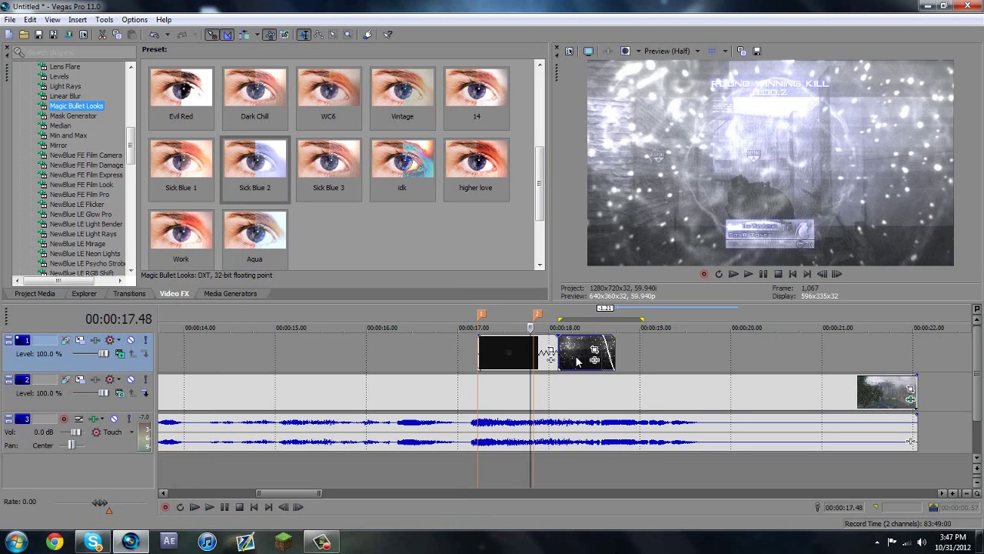